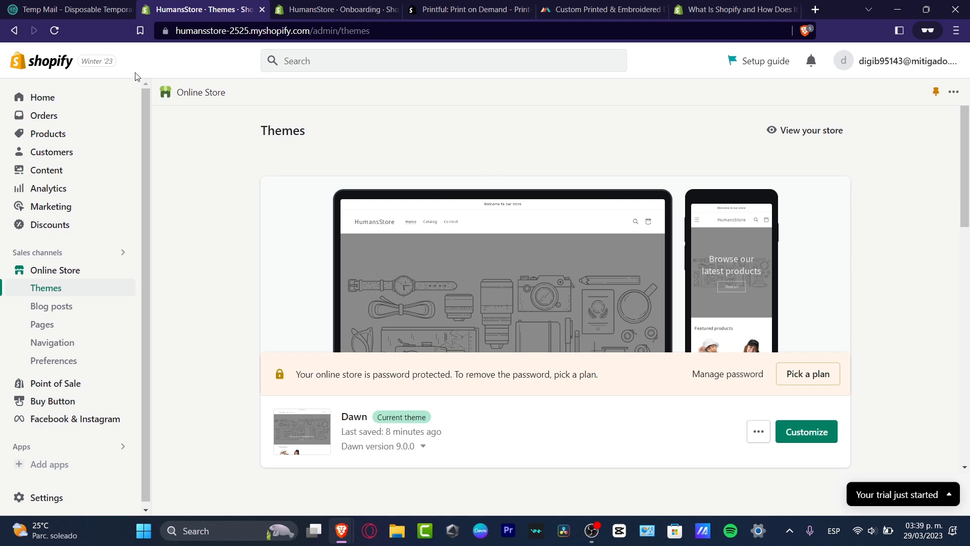
Open the Dawn theme in the theme editor and look over the home page down to the product reviews section.
{"action": "left_click", "coordinate": [48, 135]}
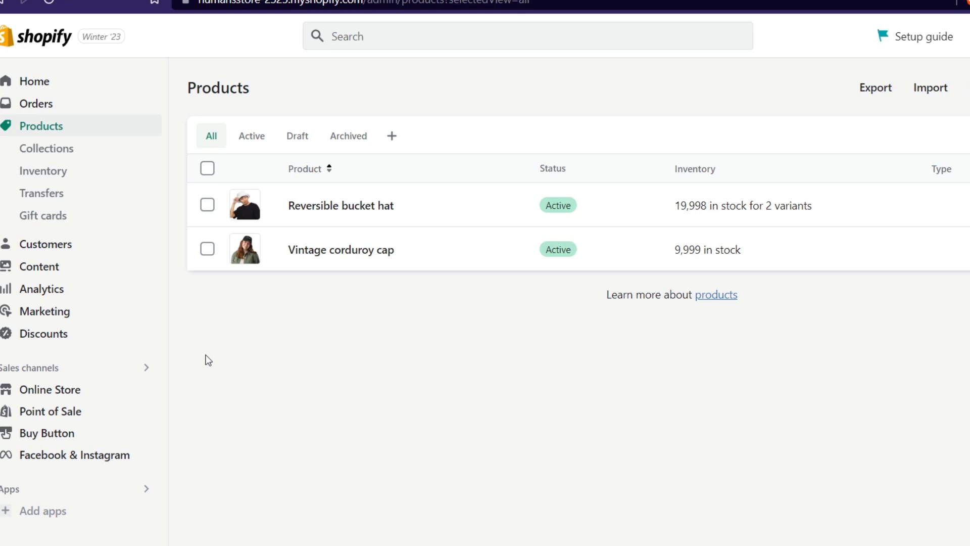
{"action": "left_click", "coordinate": [101, 390]}
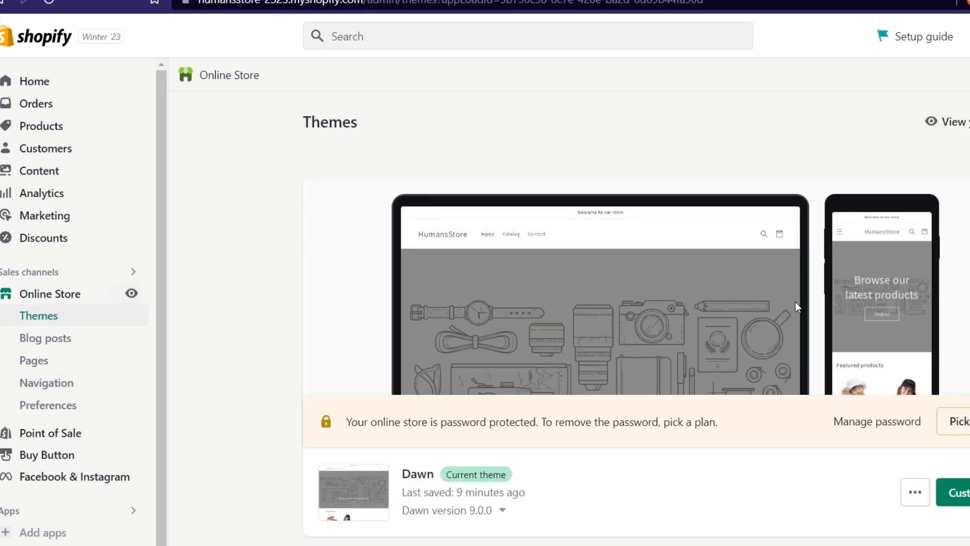
{"action": "left_click", "coordinate": [954, 492]}
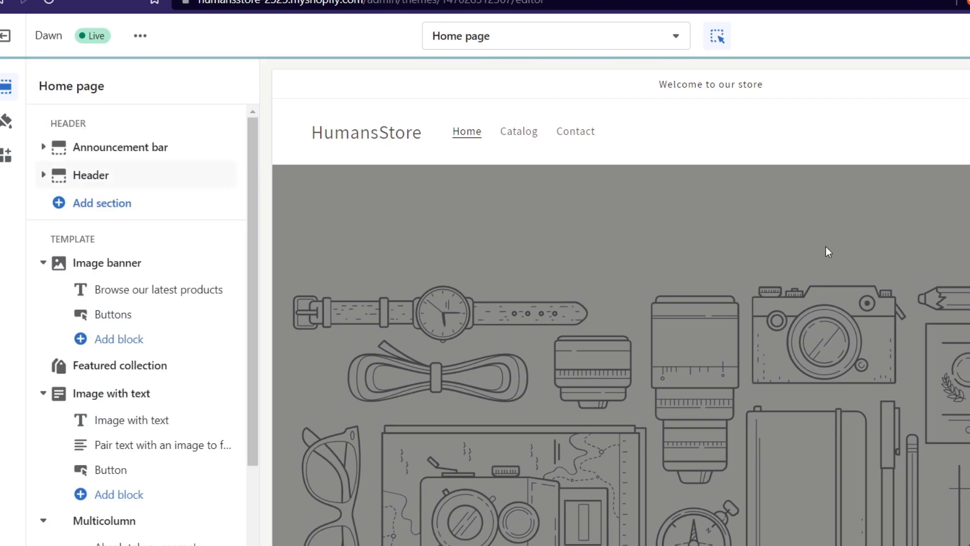
{"action": "scroll", "coordinate": [790, 301], "scroll_direction": "down", "scroll_amount": 20}
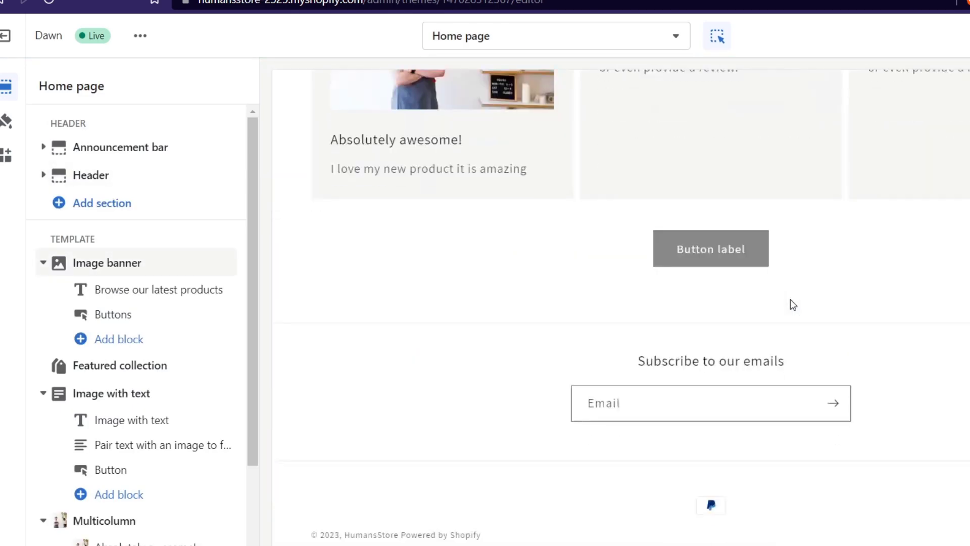
{"action": "scroll", "coordinate": [790, 300], "scroll_direction": "up", "scroll_amount": 9}
{"action": "scroll", "coordinate": [808, 303], "scroll_direction": "down", "scroll_amount": 4}
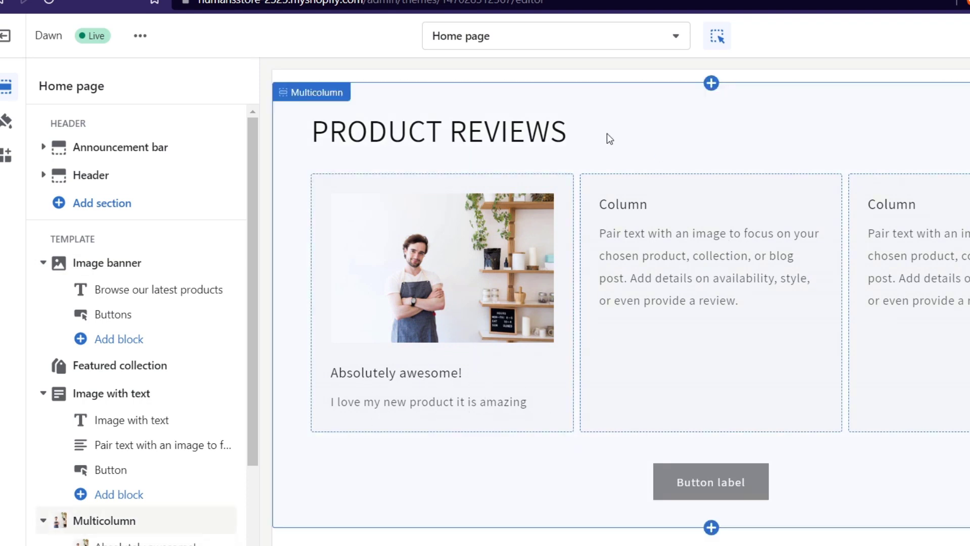
Examine the settings of the PRODUCT REVIEWS multicolumn section and return to the home page's section list.
{"action": "left_click", "coordinate": [566, 121]}
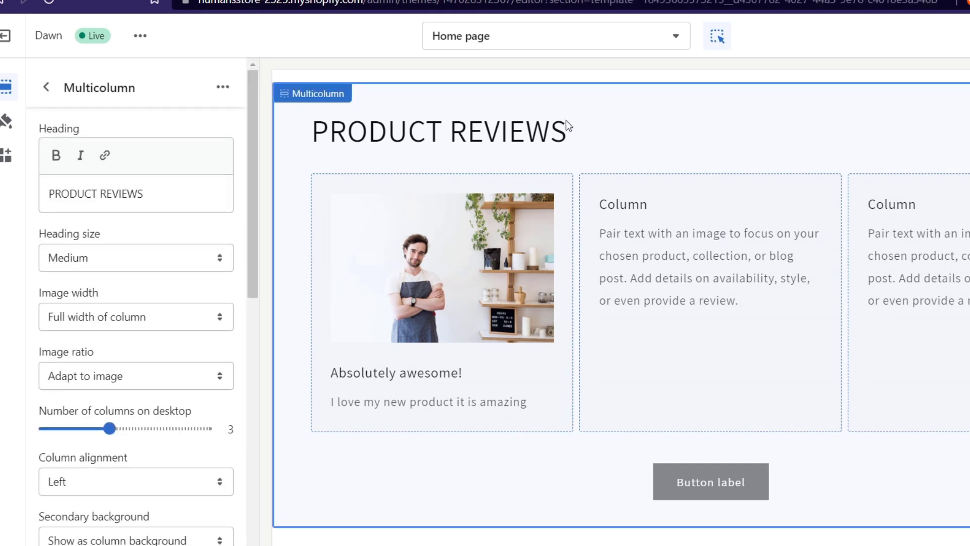
{"action": "left_click", "coordinate": [57, 163]}
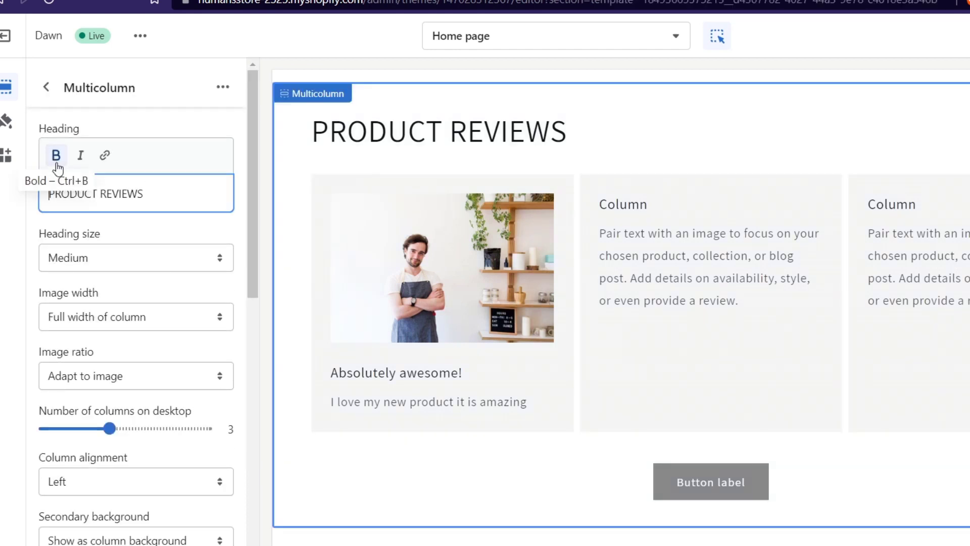
{"action": "left_click", "coordinate": [418, 134]}
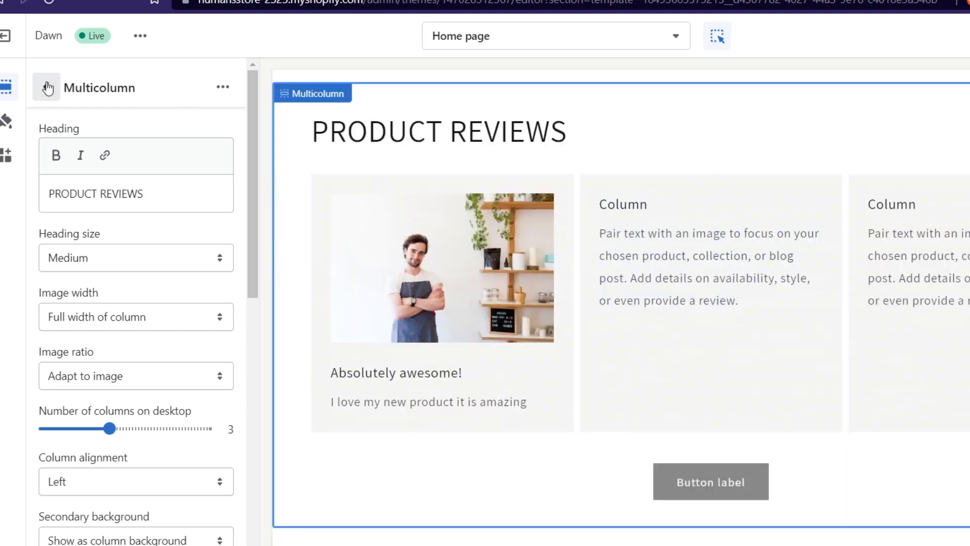
{"action": "left_click", "coordinate": [47, 89]}
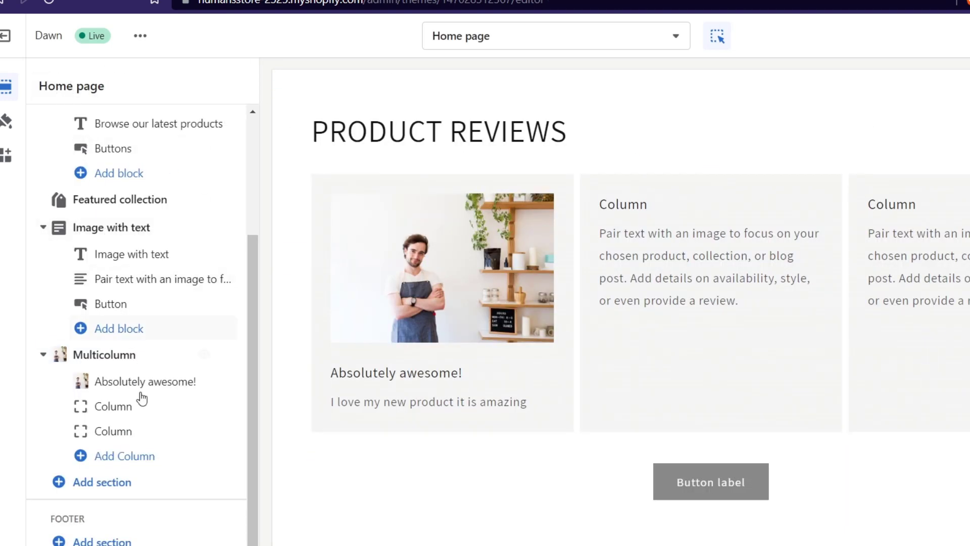
Try out a second Multicolumn section below the product reviews on the home page and remove it again.
{"action": "left_click", "coordinate": [127, 484]}
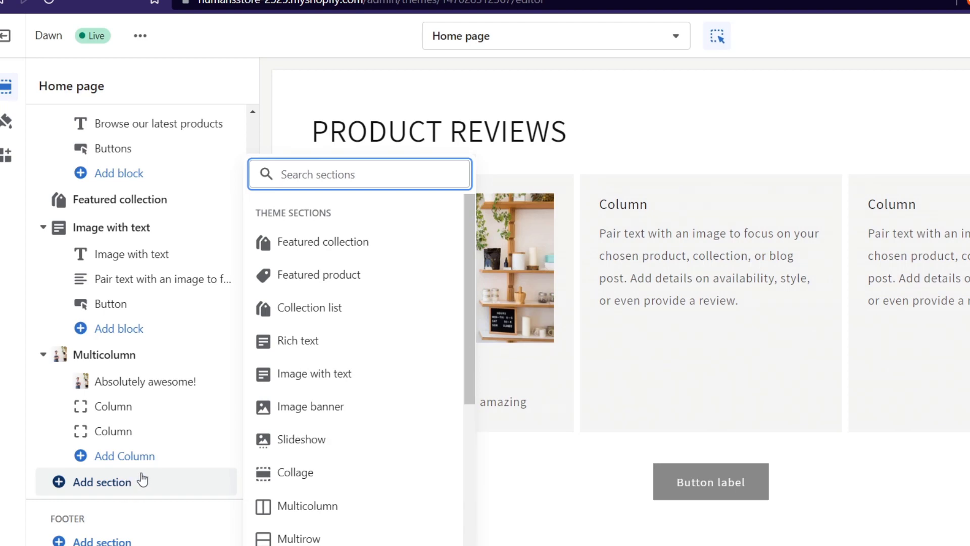
{"action": "left_click", "coordinate": [338, 511]}
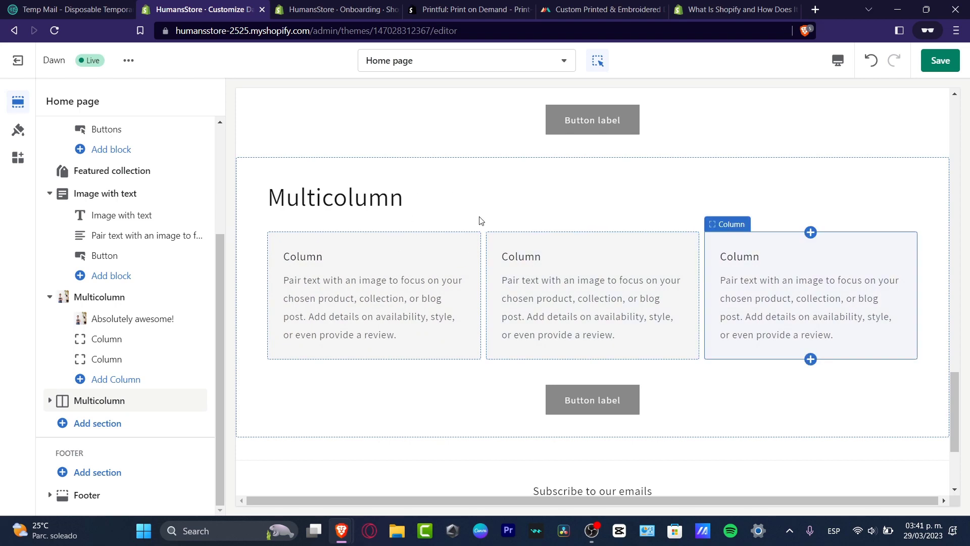
{"action": "left_click", "coordinate": [604, 298]}
{"action": "scroll", "coordinate": [397, 274], "scroll_direction": "up", "scroll_amount": 3}
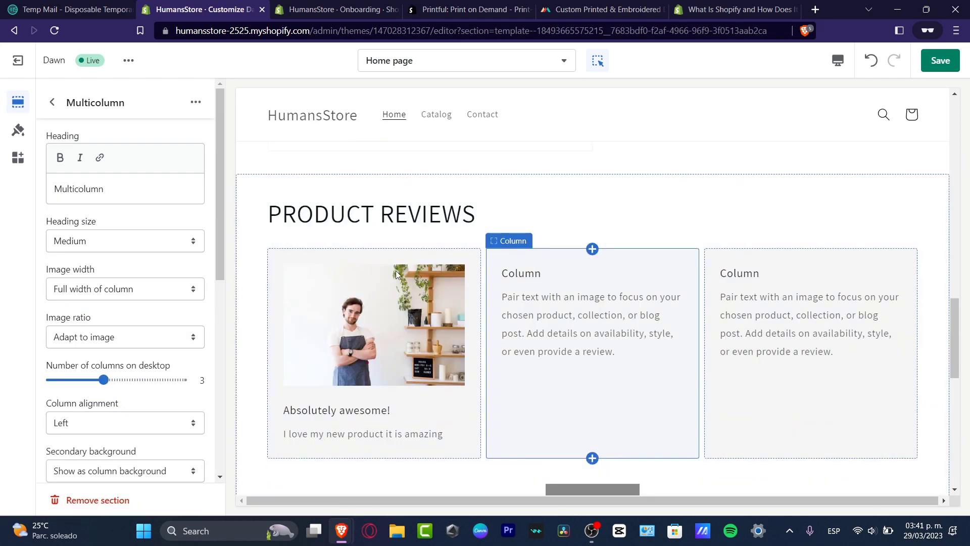
{"action": "scroll", "coordinate": [736, 343], "scroll_direction": "down", "scroll_amount": 3}
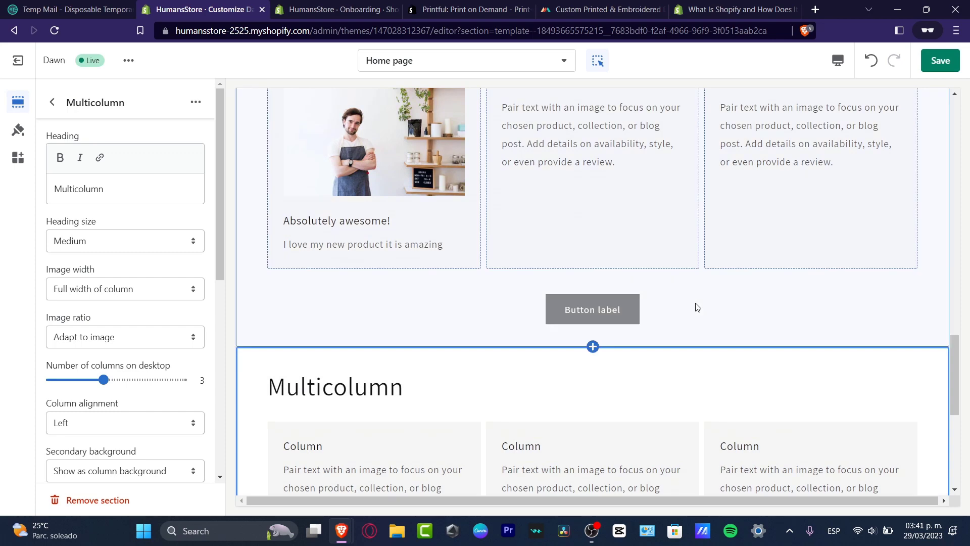
{"action": "scroll", "coordinate": [606, 298], "scroll_direction": "up", "scroll_amount": 3}
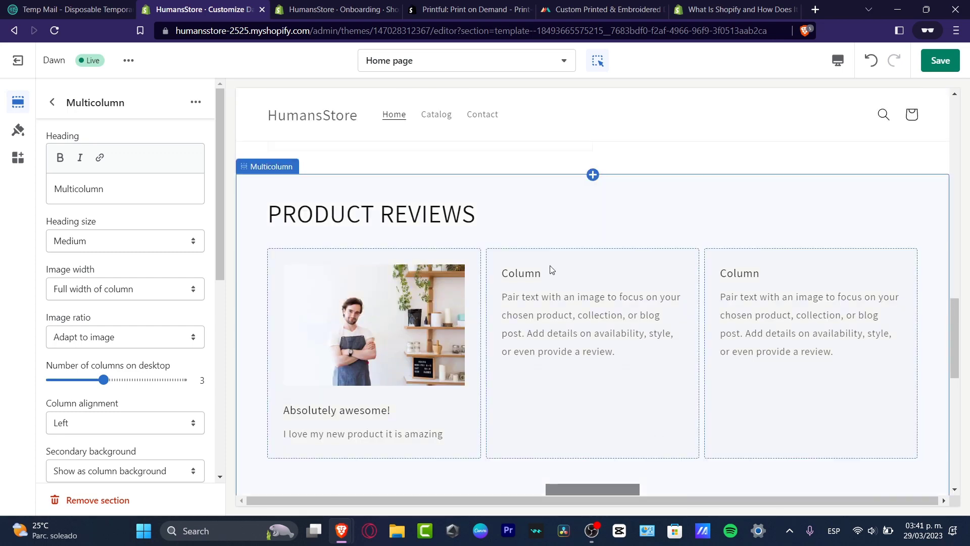
{"action": "left_click", "coordinate": [810, 225]}
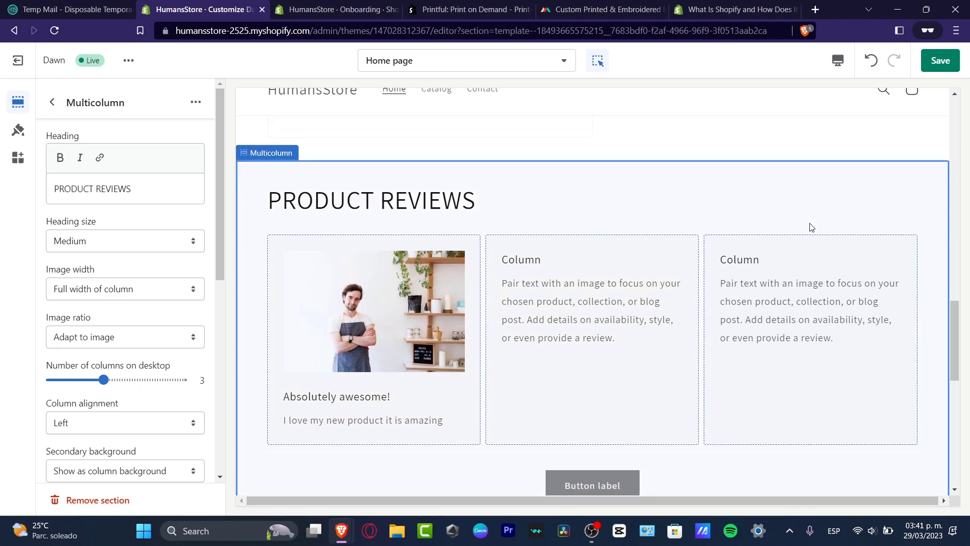
{"action": "scroll", "coordinate": [819, 404], "scroll_direction": "down", "scroll_amount": 4}
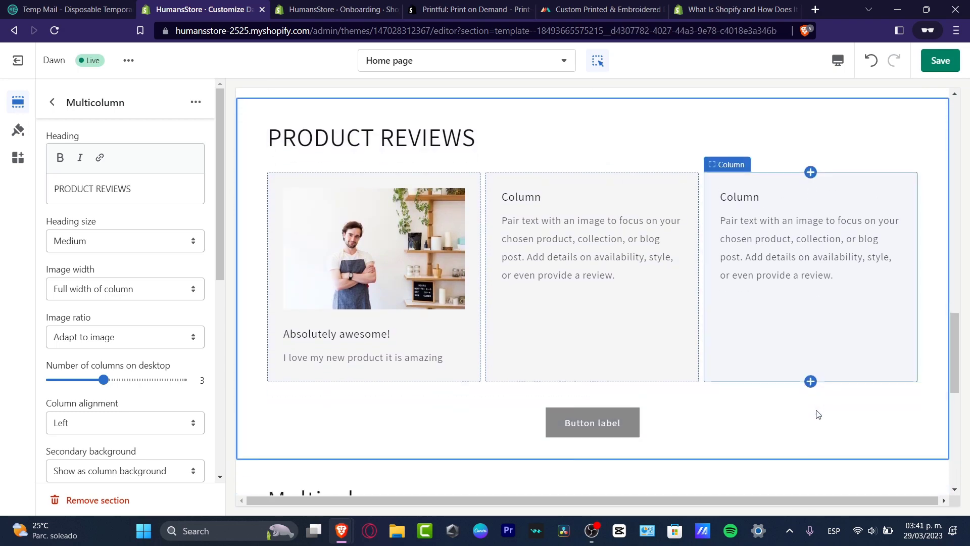
{"action": "left_click", "coordinate": [673, 341]}
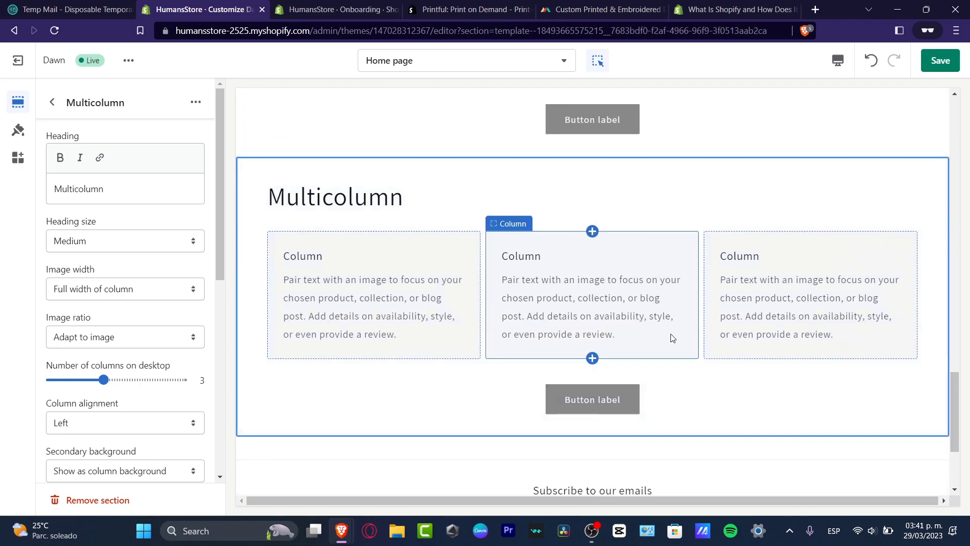
{"action": "left_click", "coordinate": [121, 498]}
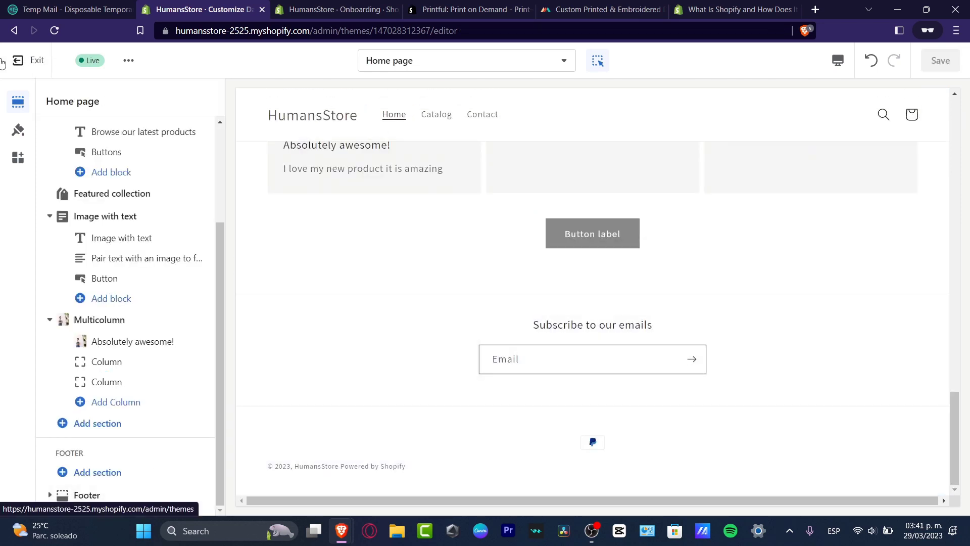
Exit the theme editor and go to the Shopify App Store from the app and sales channel settings.
{"action": "left_click", "coordinate": [18, 60]}
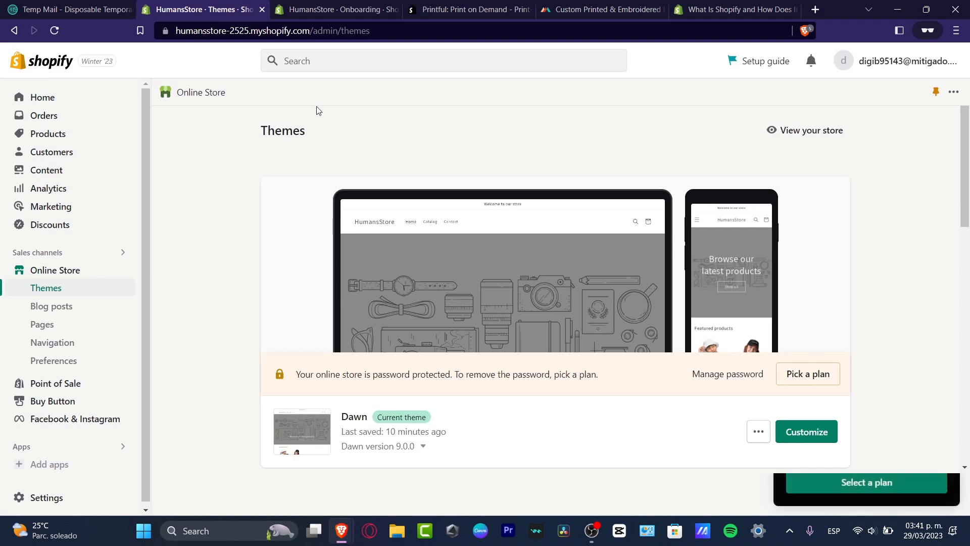
{"action": "left_click", "coordinate": [941, 394]}
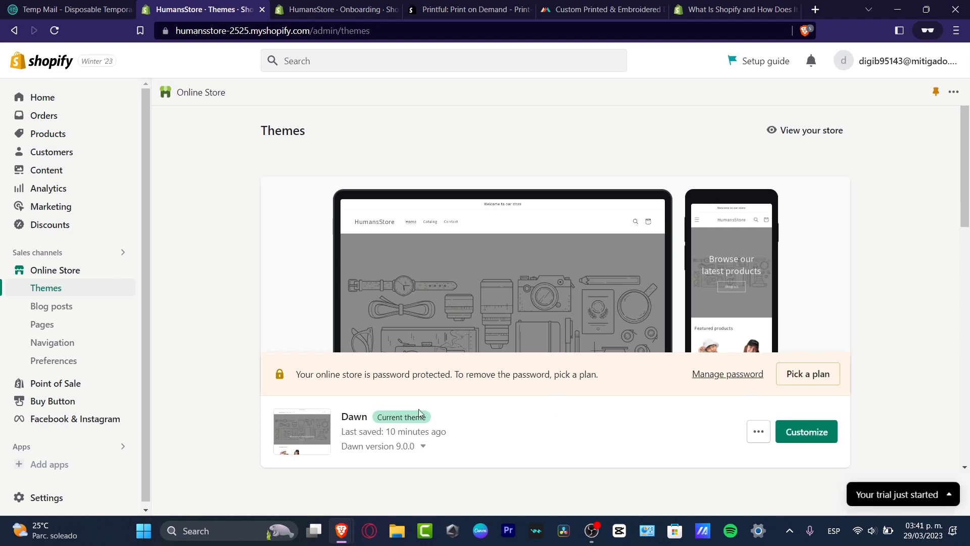
{"action": "left_click", "coordinate": [28, 450]}
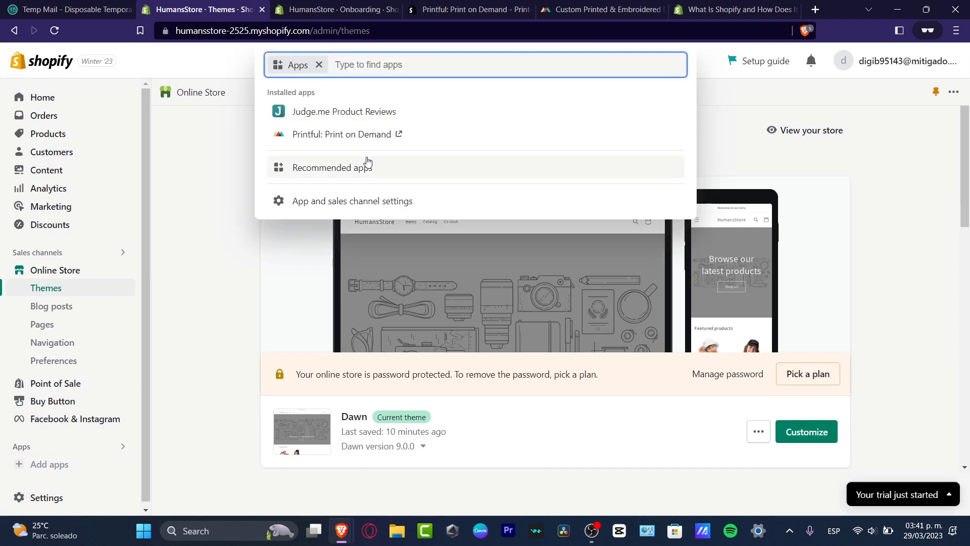
{"action": "left_click", "coordinate": [356, 202]}
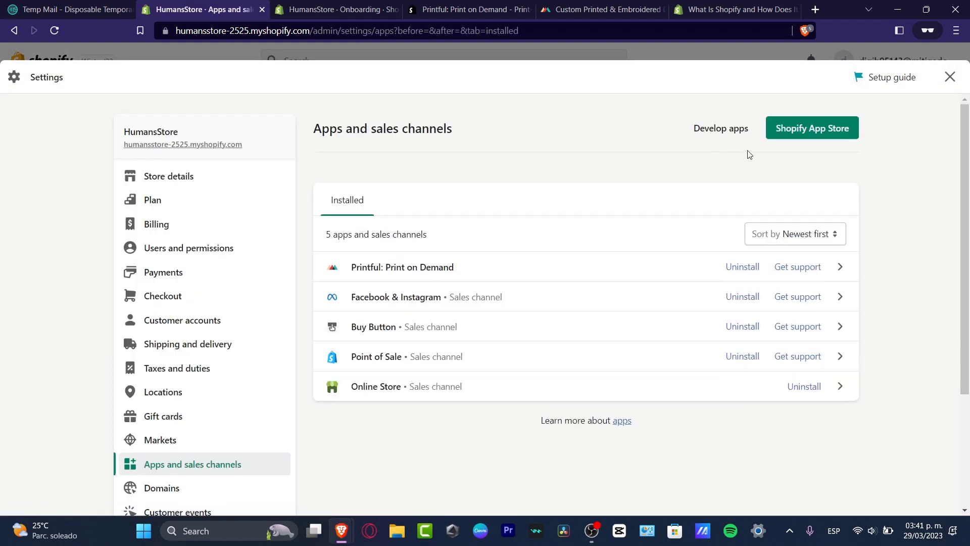
{"action": "left_click", "coordinate": [843, 141]}
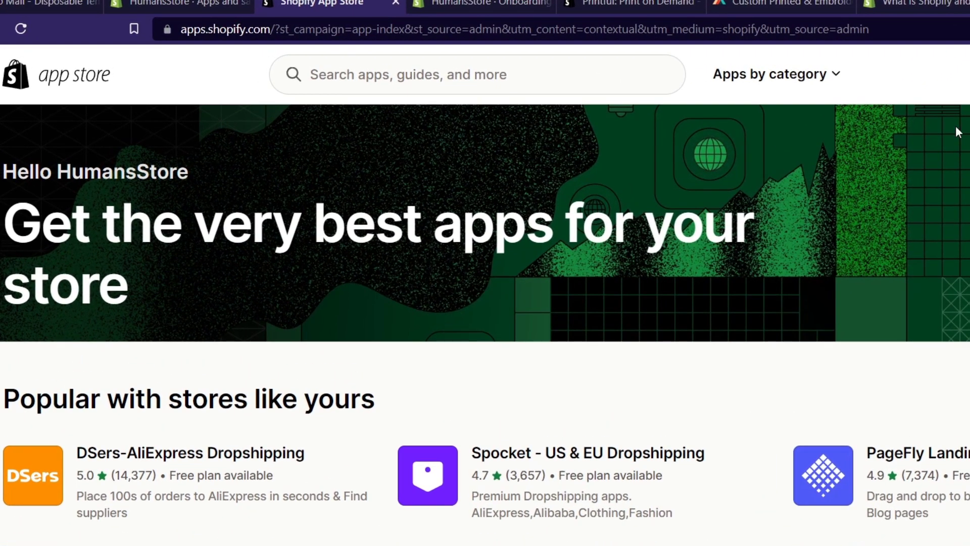
Search the App Store for "reviews" and browse the listed apps.
{"action": "left_click", "coordinate": [601, 64]}
{"action": "type", "text": "reviews"}
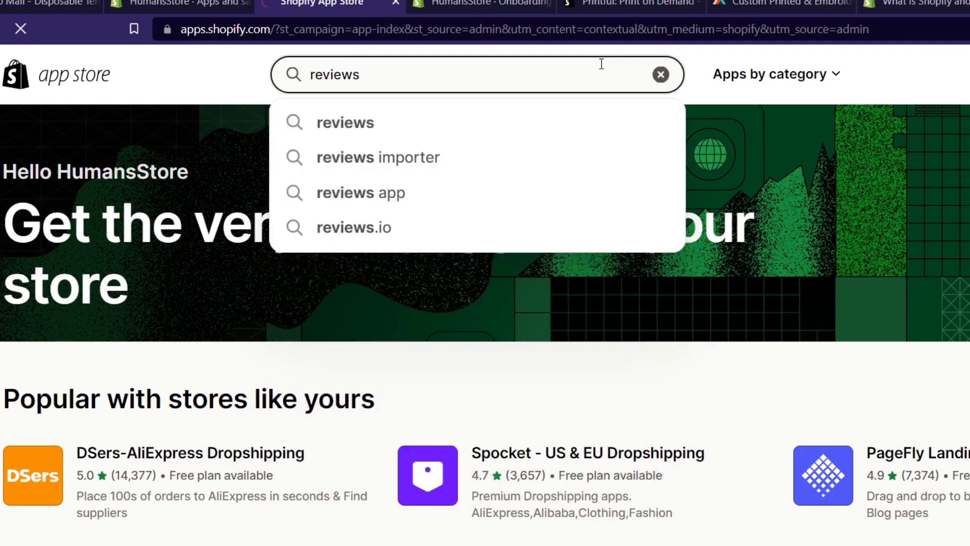
{"action": "key", "text": "Return"}
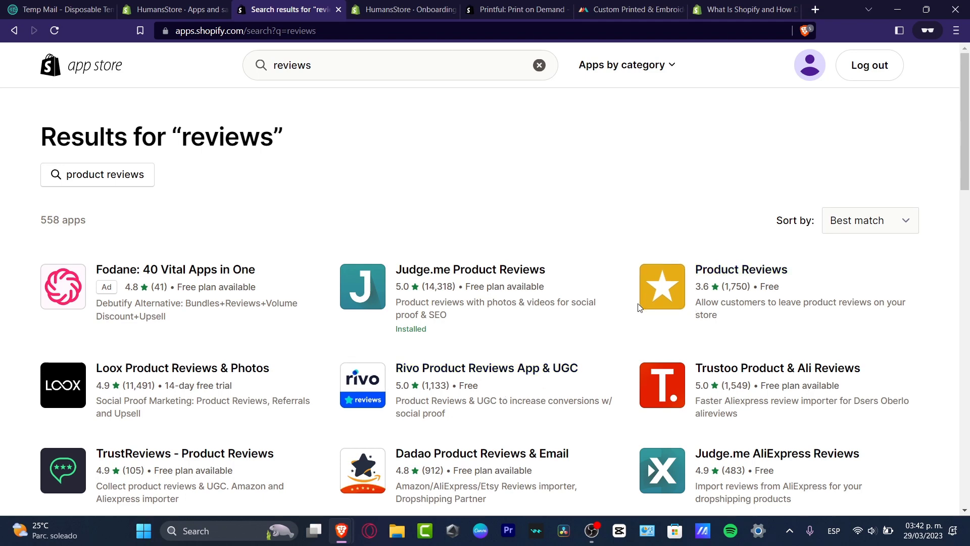
{"action": "scroll", "coordinate": [639, 304], "scroll_direction": "down", "scroll_amount": 3}
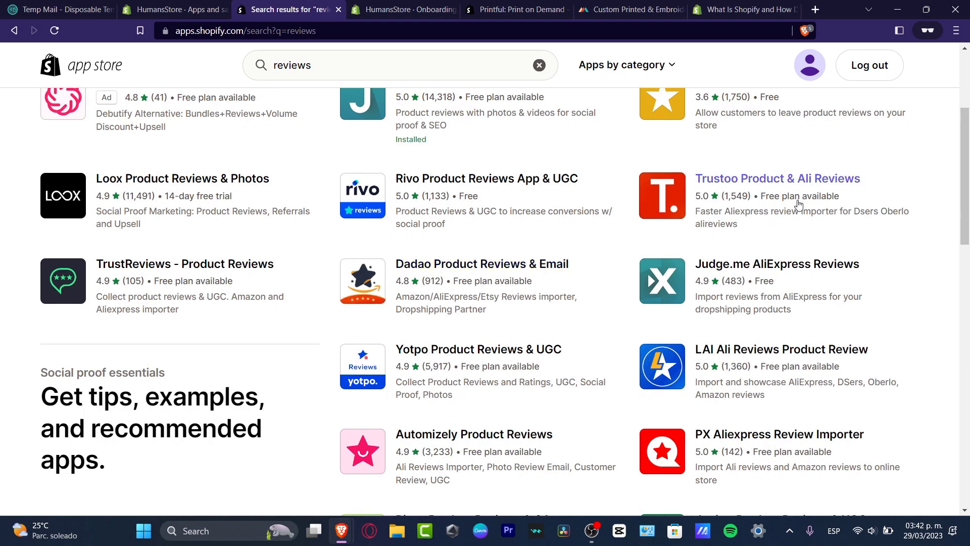
{"action": "scroll", "coordinate": [798, 204], "scroll_direction": "up", "scroll_amount": 3}
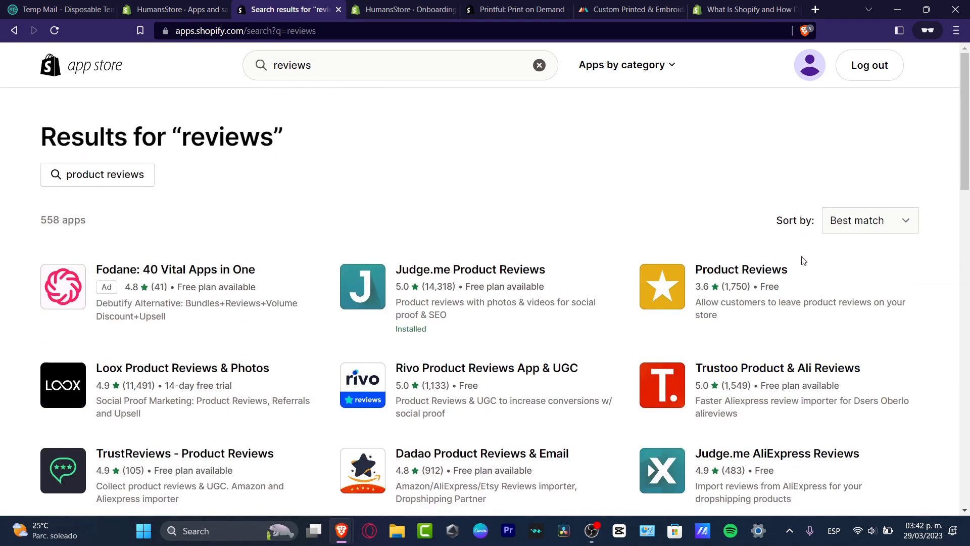
Examine the description and features of Shopify's own Product Reviews app and return to the search results.
{"action": "left_click", "coordinate": [772, 276]}
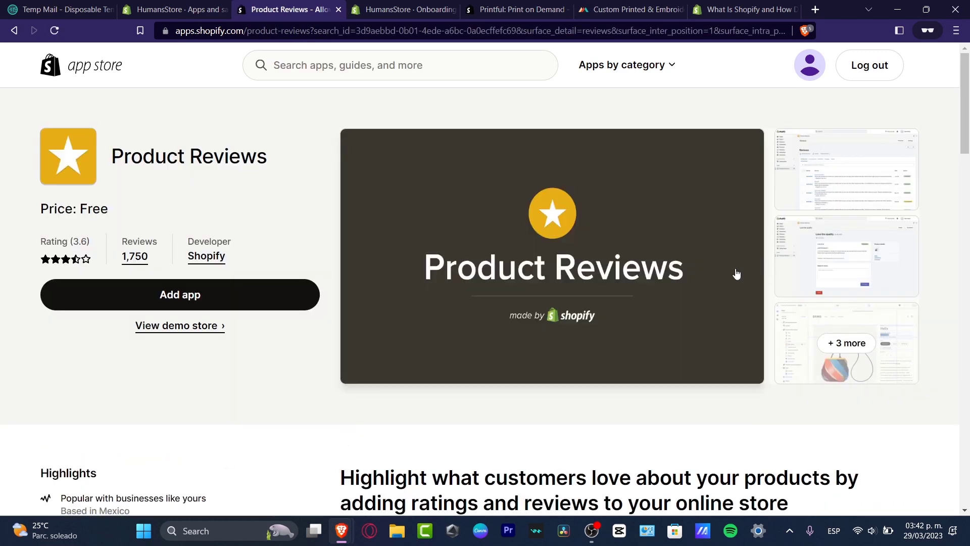
{"action": "scroll", "coordinate": [735, 273], "scroll_direction": "down", "scroll_amount": 3}
{"action": "scroll", "coordinate": [736, 273], "scroll_direction": "down", "scroll_amount": 6}
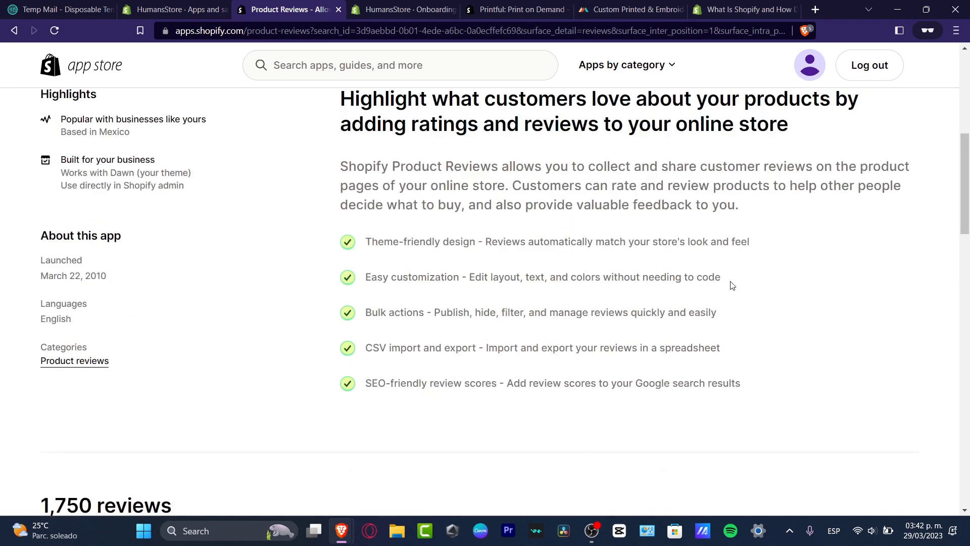
{"action": "scroll", "coordinate": [732, 285], "scroll_direction": "up", "scroll_amount": 3}
{"action": "scroll", "coordinate": [732, 285], "scroll_direction": "up", "scroll_amount": 6}
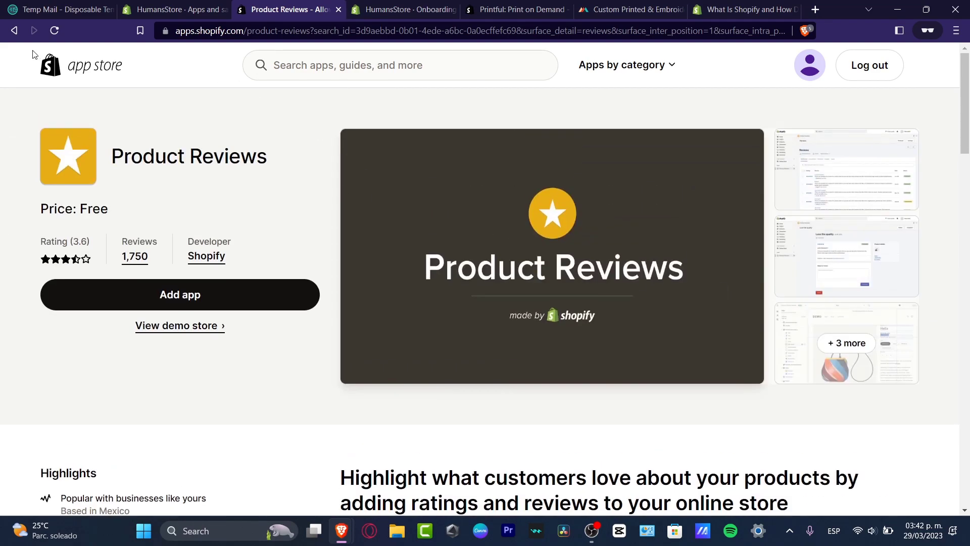
{"action": "left_click", "coordinate": [14, 30]}
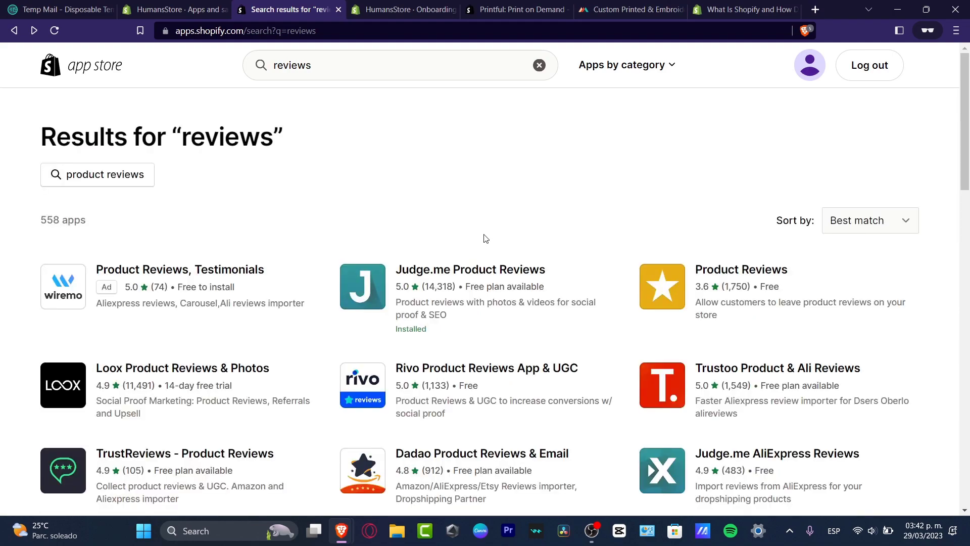
Open the Judge.me Product Reviews listing and examine what its pricing plans include, especially the Forever Free plan.
{"action": "left_click", "coordinate": [468, 272]}
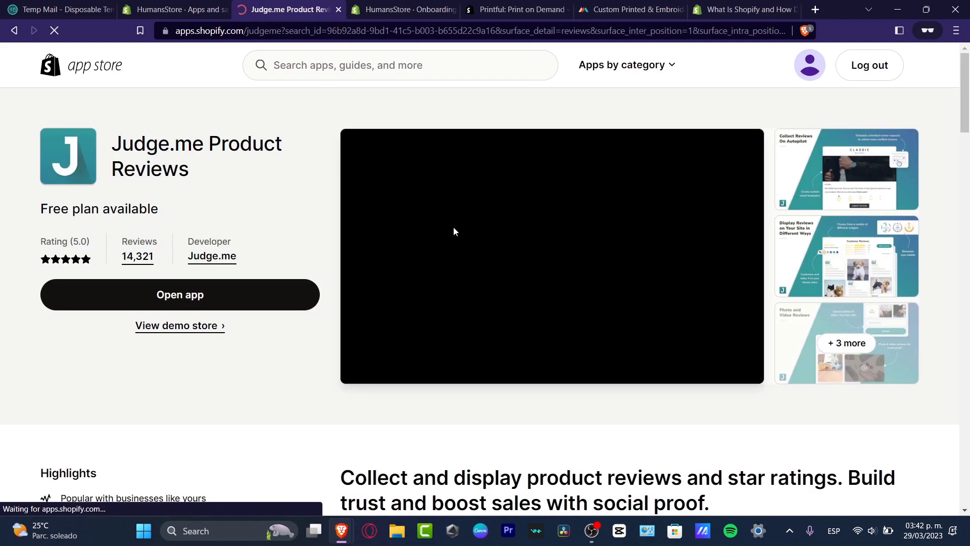
{"action": "scroll", "coordinate": [534, 247], "scroll_direction": "down", "scroll_amount": 6}
{"action": "scroll", "coordinate": [534, 248], "scroll_direction": "down", "scroll_amount": 6}
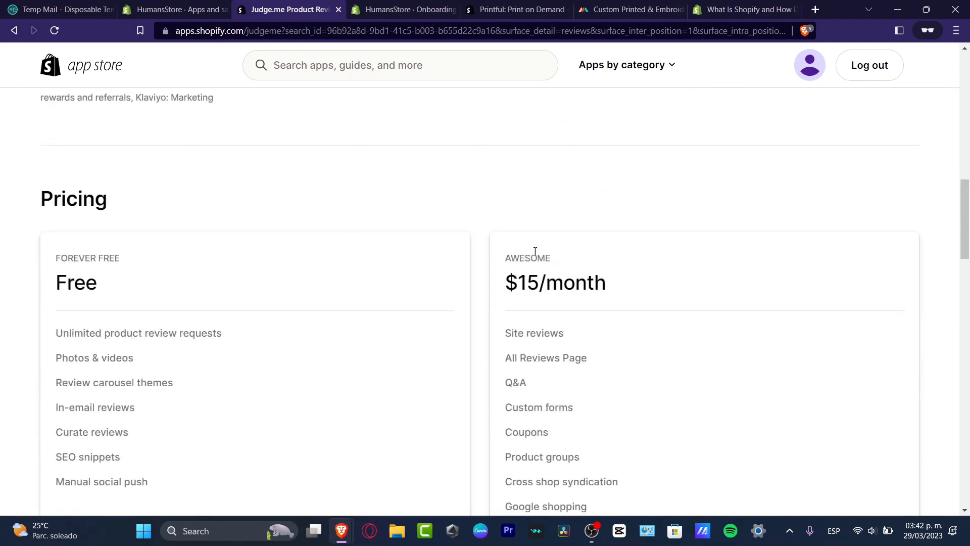
{"action": "scroll", "coordinate": [328, 253], "scroll_direction": "down", "scroll_amount": 3}
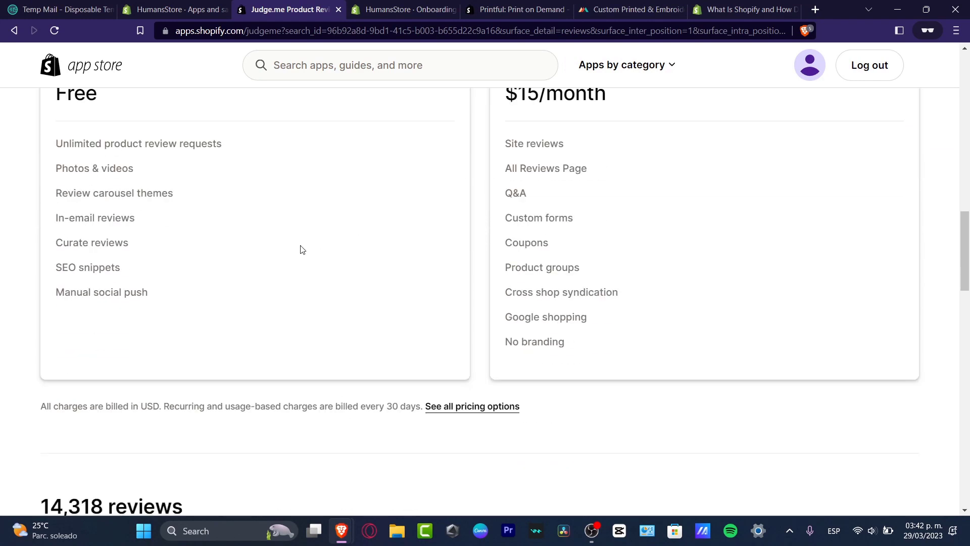
{"action": "left_click_drag", "start_coordinate": [96, 146], "coordinate": [229, 165]}
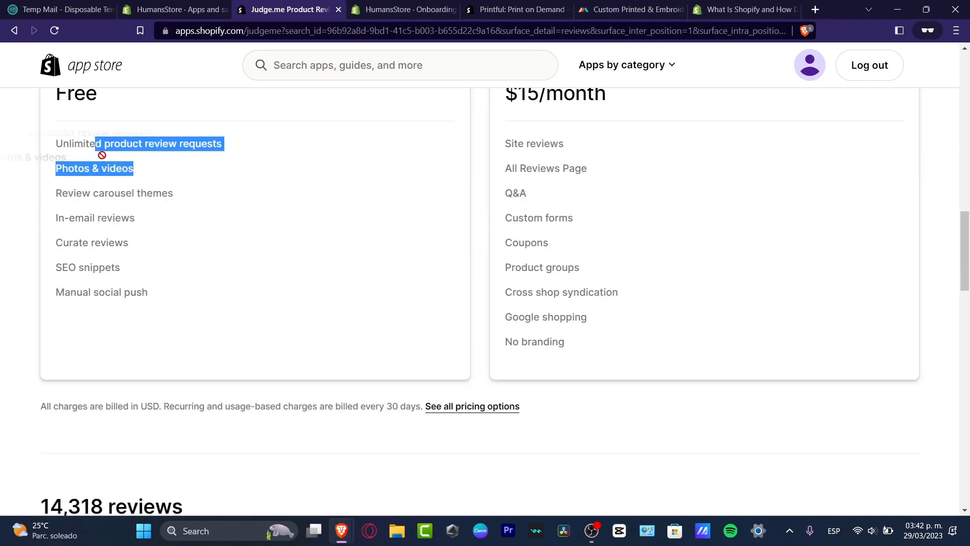
Open the Judge.me app from its App Store listing, collapse the trial notice and look over the app's home page.
{"action": "left_click_drag", "start_coordinate": [82, 193], "coordinate": [158, 253]}
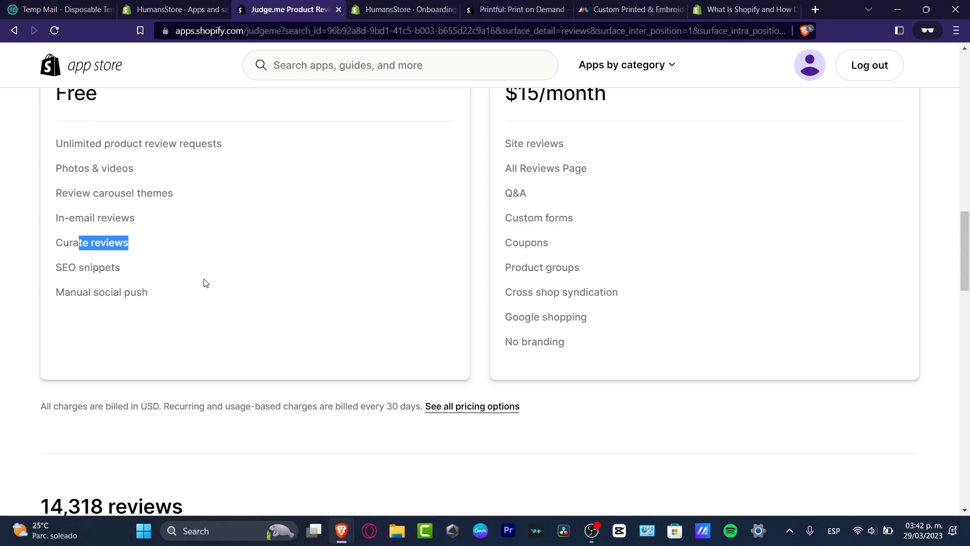
{"action": "scroll", "coordinate": [471, 344], "scroll_direction": "up", "scroll_amount": 15}
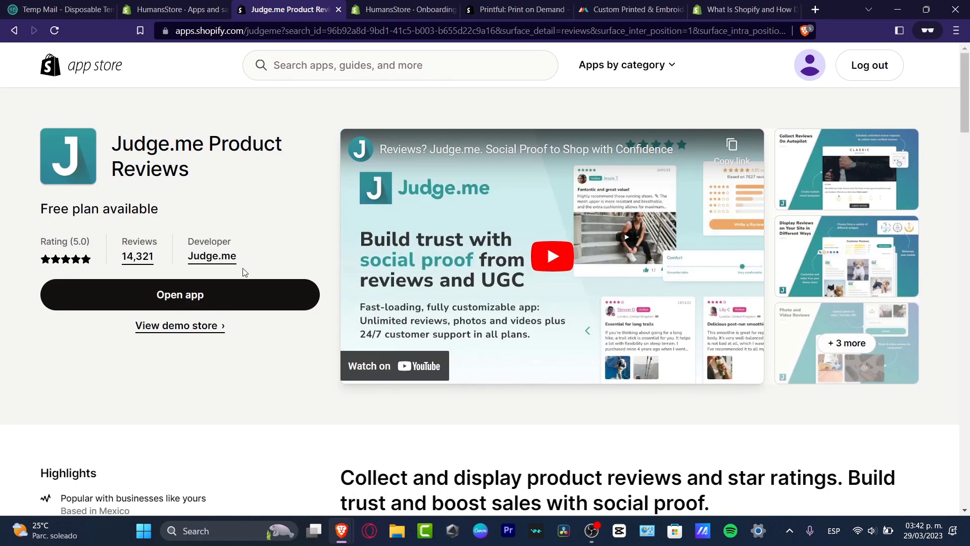
{"action": "left_click", "coordinate": [213, 298]}
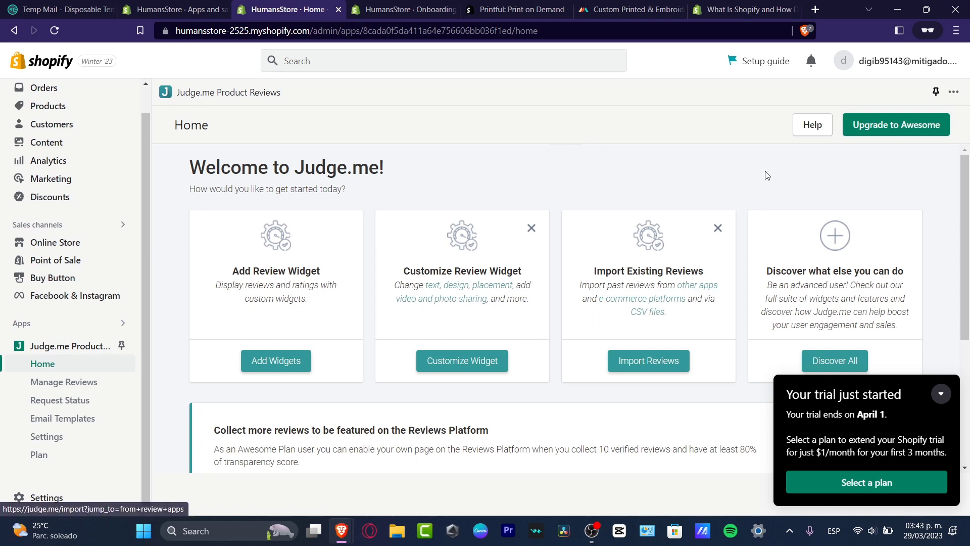
{"action": "left_click", "coordinate": [940, 394]}
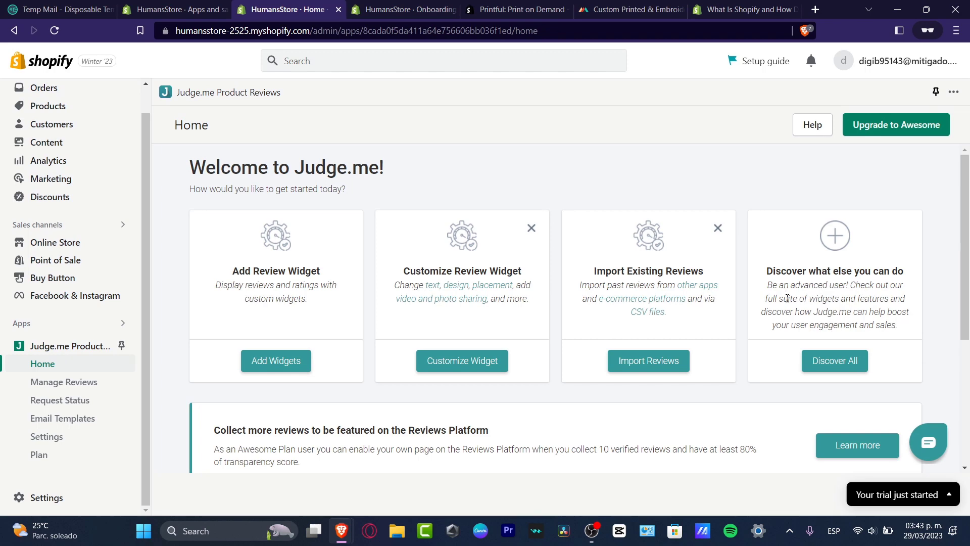
{"action": "scroll", "coordinate": [787, 299], "scroll_direction": "down", "scroll_amount": 4}
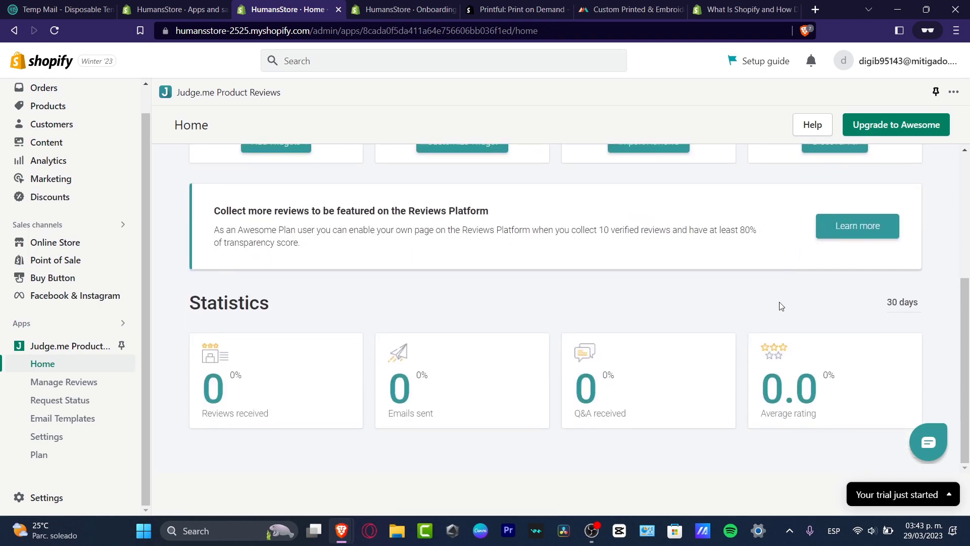
{"action": "scroll", "coordinate": [788, 334], "scroll_direction": "up", "scroll_amount": 4}
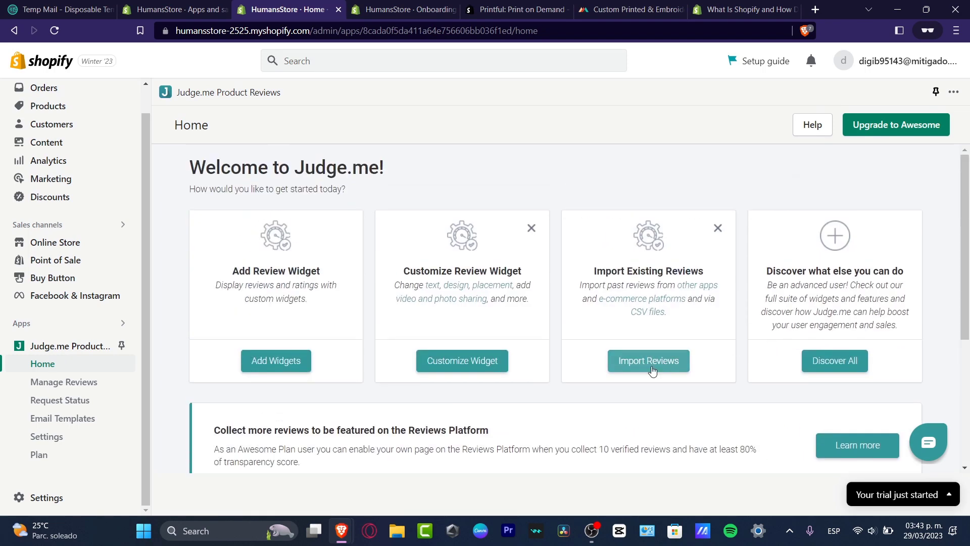
Install the Judge.me widgets on the current live theme, leaving out the product-page Preview Badge and allowing theme file updates.
{"action": "left_click", "coordinate": [282, 368]}
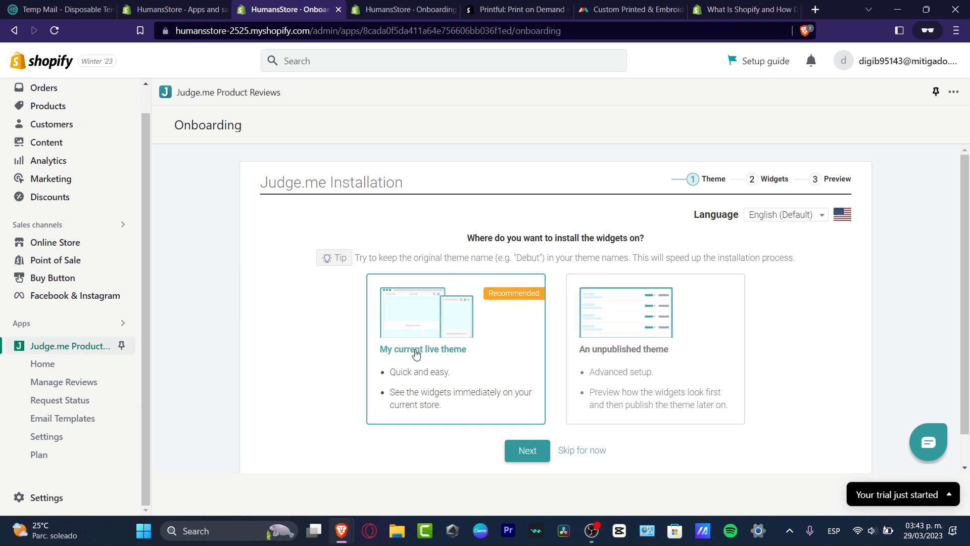
{"action": "left_click", "coordinate": [538, 453]}
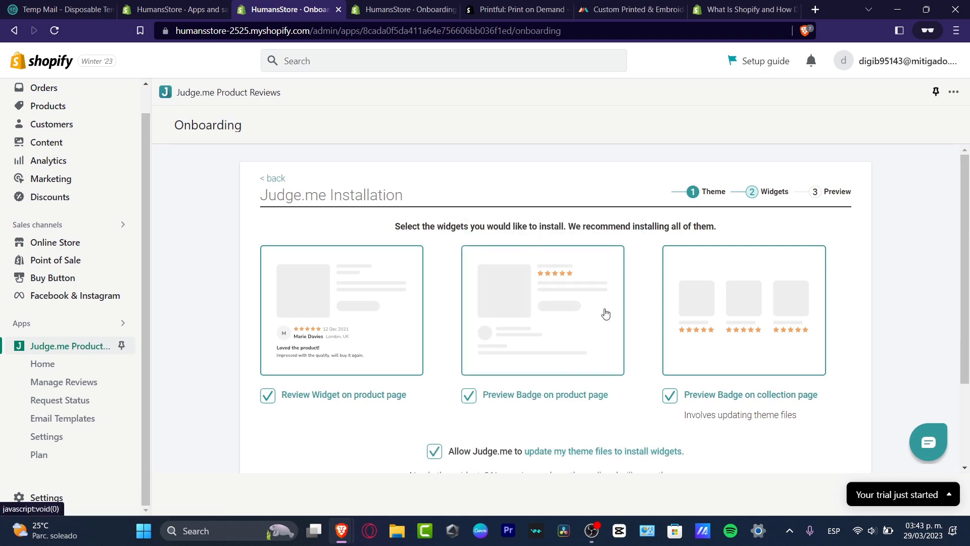
{"action": "left_click", "coordinate": [554, 396]}
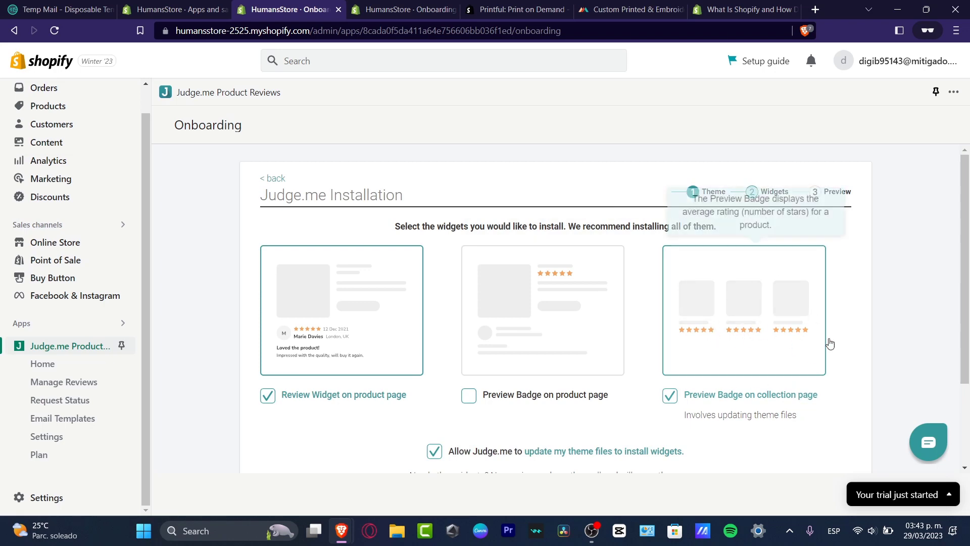
{"action": "scroll", "coordinate": [757, 353], "scroll_direction": "down", "scroll_amount": 2}
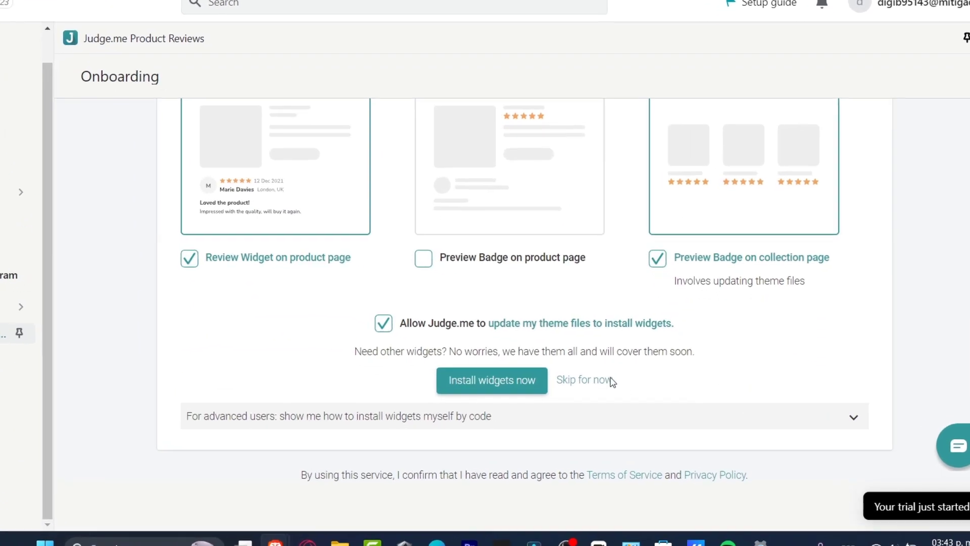
{"action": "left_click", "coordinate": [440, 335]}
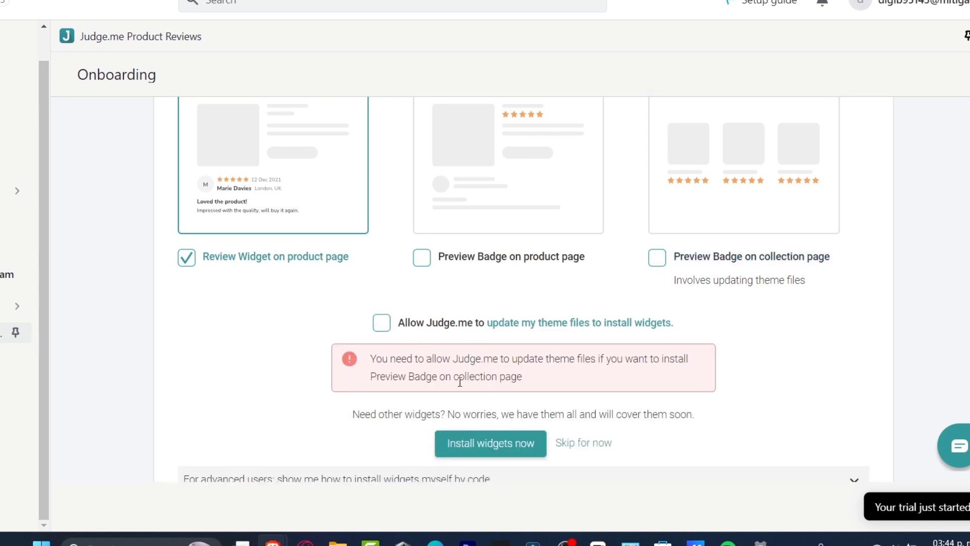
{"action": "left_click", "coordinate": [427, 323]}
{"action": "left_click", "coordinate": [521, 387]}
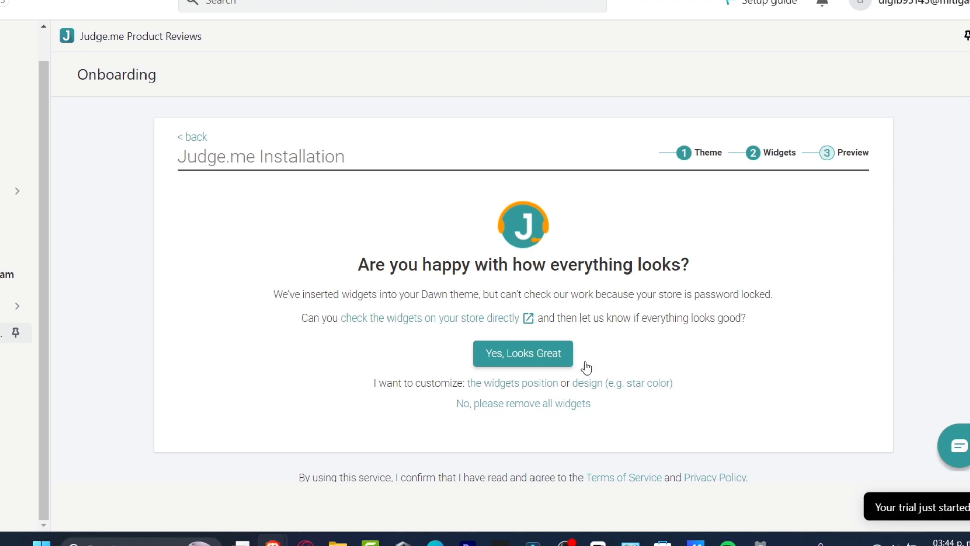
Check the Customer Reviews widget on the store's Reversible bucket hat page, close the preview and confirm that the installation looks great.
{"action": "left_click_drag", "start_coordinate": [358, 266], "coordinate": [705, 261]}
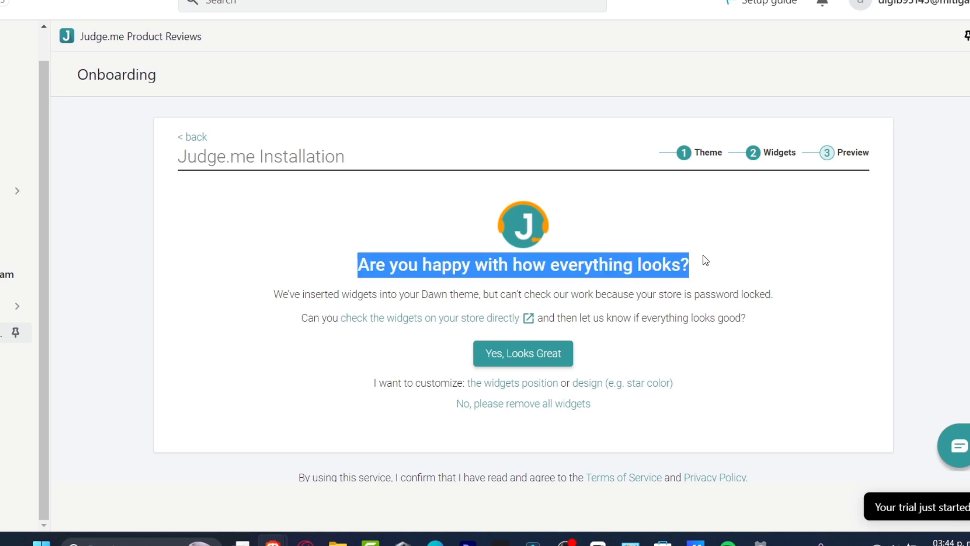
{"action": "left_click", "coordinate": [797, 252]}
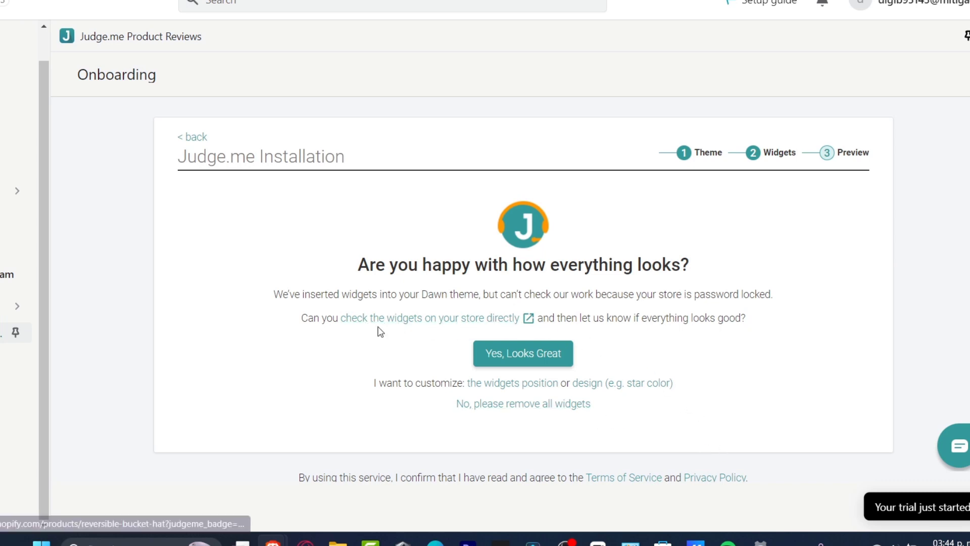
{"action": "left_click", "coordinate": [478, 318]}
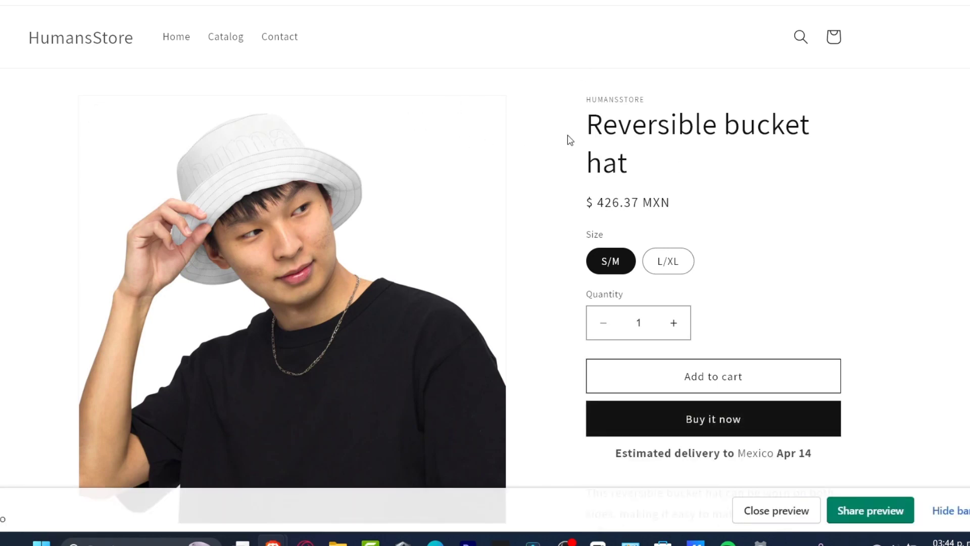
{"action": "scroll", "coordinate": [570, 140], "scroll_direction": "down", "scroll_amount": 12}
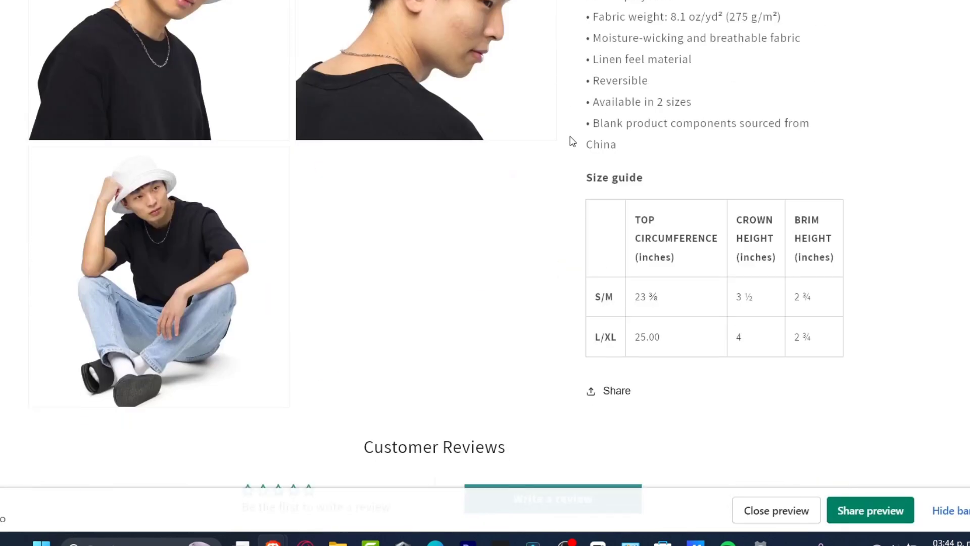
{"action": "scroll", "coordinate": [571, 140], "scroll_direction": "down", "scroll_amount": 4}
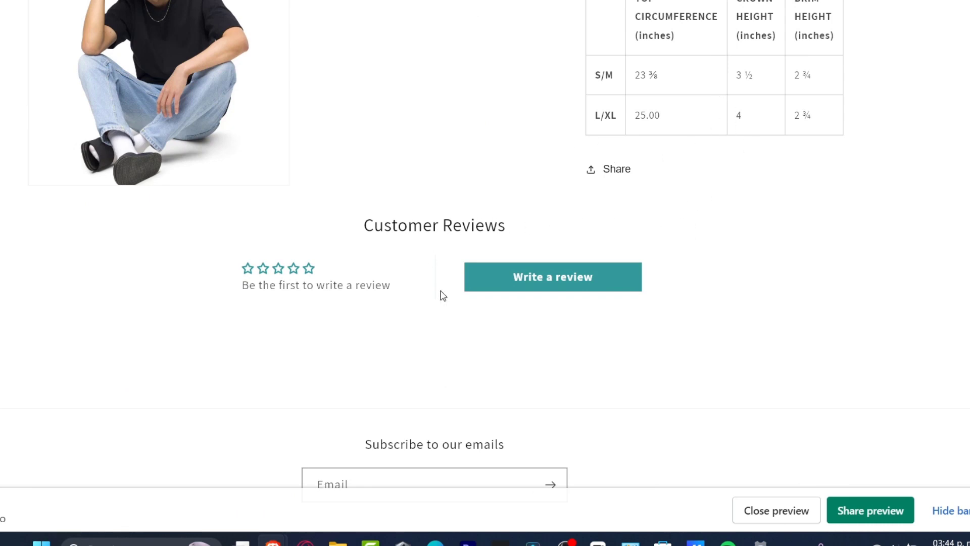
{"action": "left_click_drag", "start_coordinate": [393, 225], "coordinate": [504, 229]}
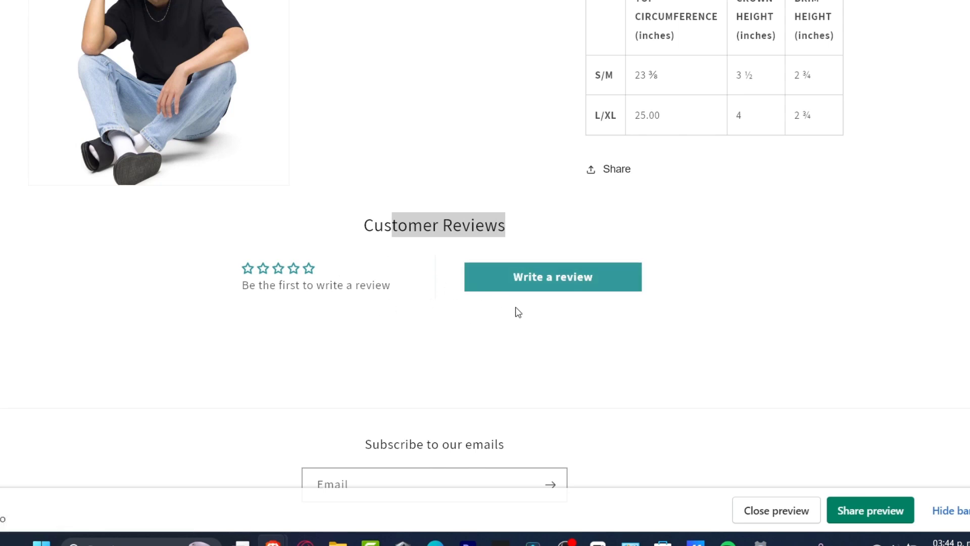
{"action": "left_click", "coordinate": [726, 249]}
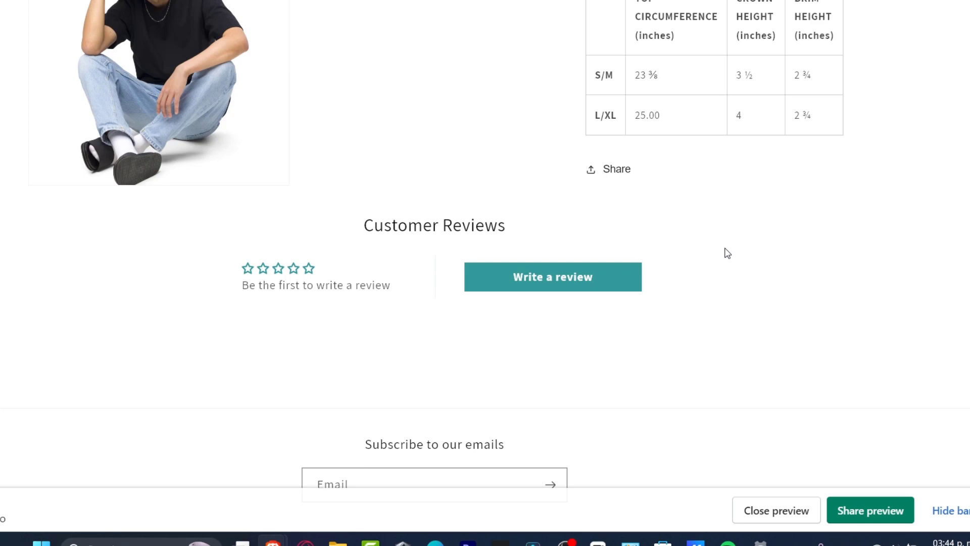
{"action": "scroll", "coordinate": [656, 143], "scroll_direction": "up", "scroll_amount": 8}
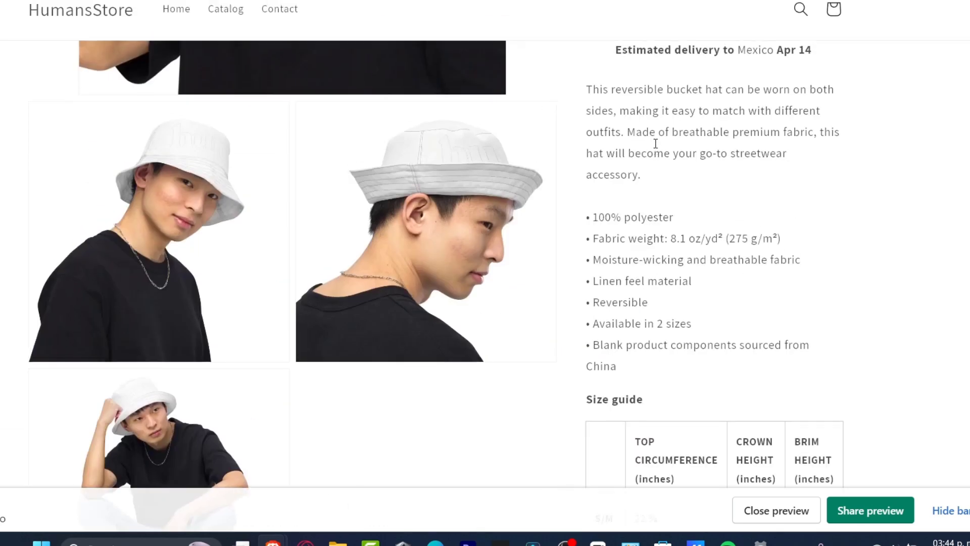
{"action": "scroll", "coordinate": [608, 221], "scroll_direction": "down", "scroll_amount": 8}
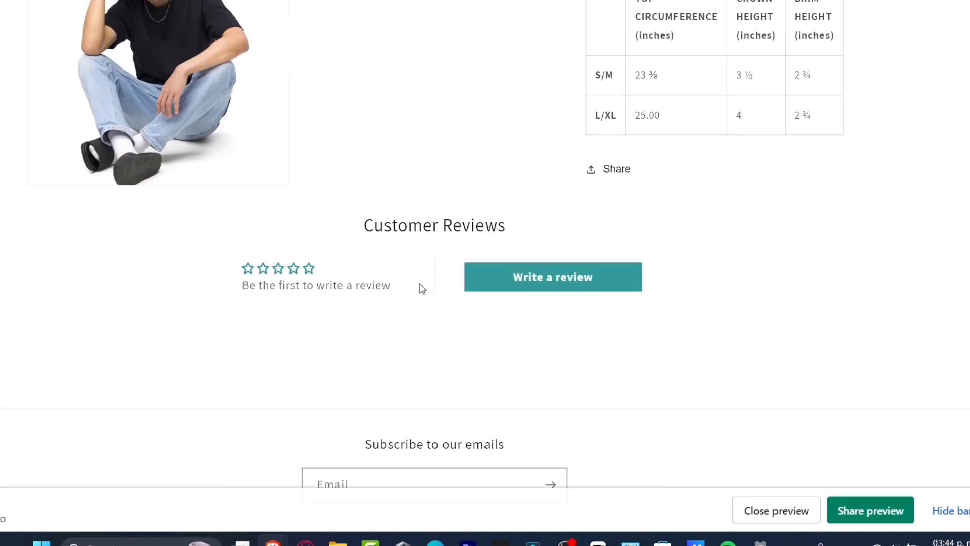
{"action": "key", "text": "ctrl+w"}
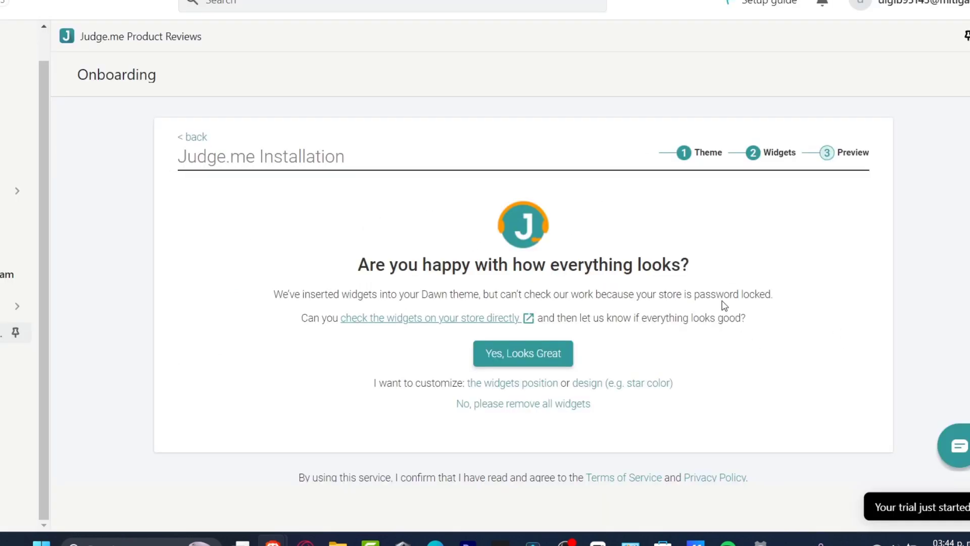
{"action": "left_click", "coordinate": [560, 359]}
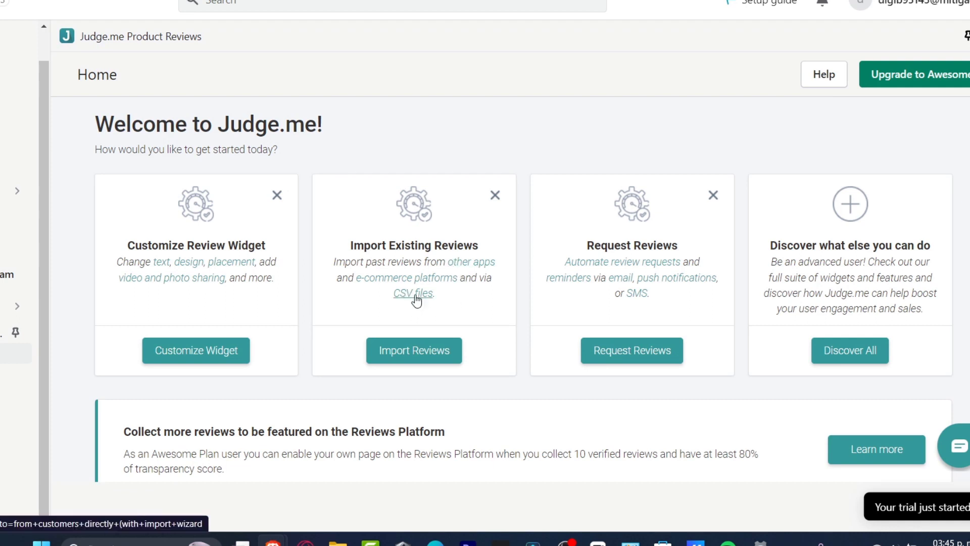
Open Judge.me's review import page and examine the options for importing from review apps, any CSV template or the Judge.me template.
{"action": "left_click", "coordinate": [455, 350]}
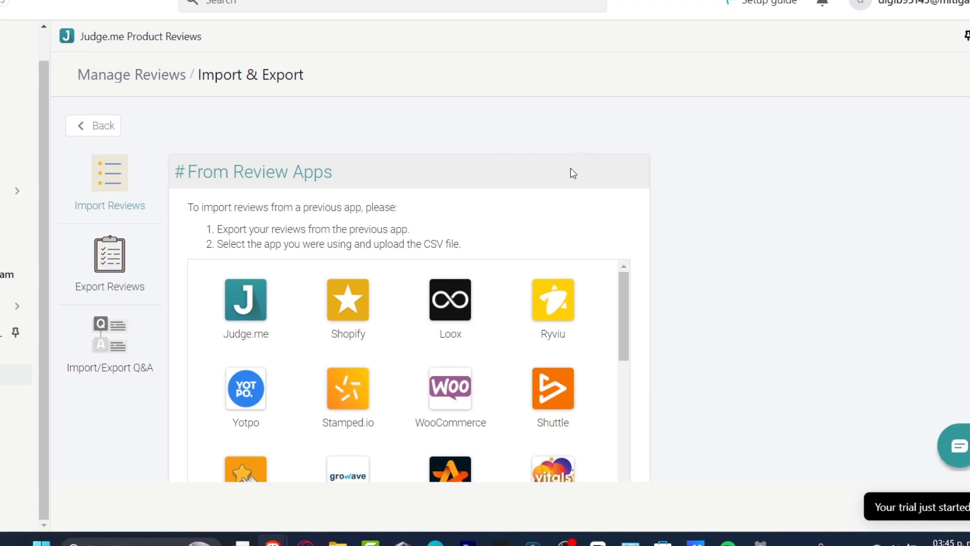
{"action": "scroll", "coordinate": [569, 173], "scroll_direction": "down", "scroll_amount": 10}
{"action": "scroll", "coordinate": [573, 175], "scroll_direction": "down", "scroll_amount": 4}
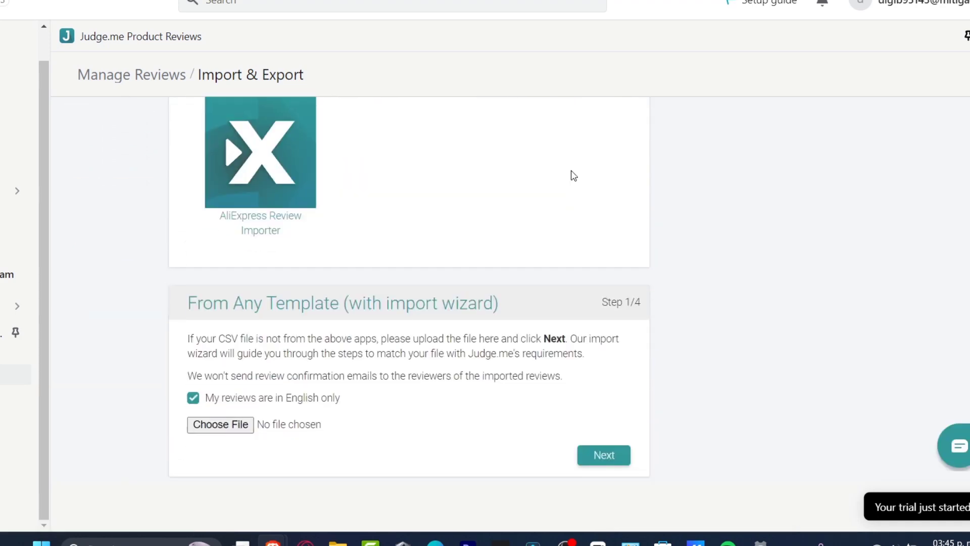
{"action": "scroll", "coordinate": [573, 175], "scroll_direction": "down", "scroll_amount": 4}
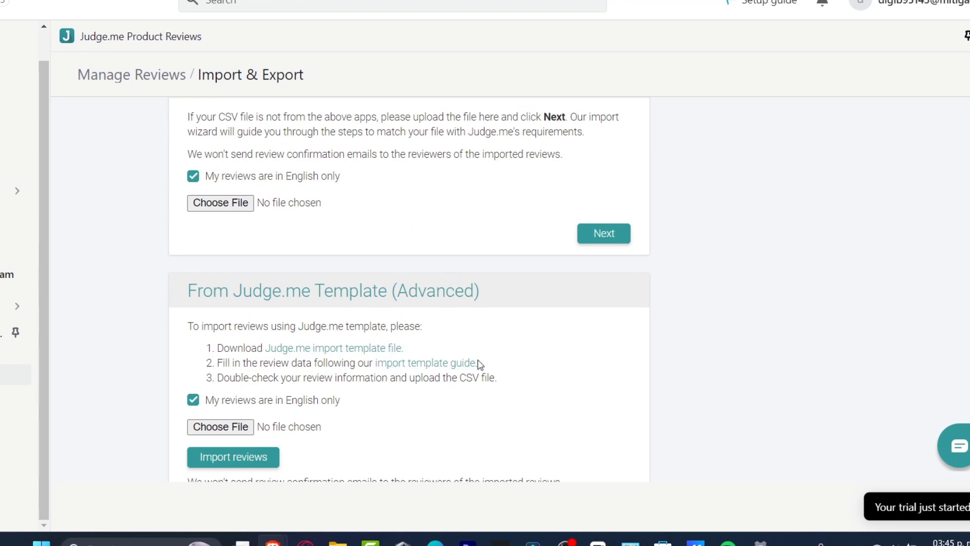
{"action": "scroll", "coordinate": [526, 388], "scroll_direction": "down", "scroll_amount": 3}
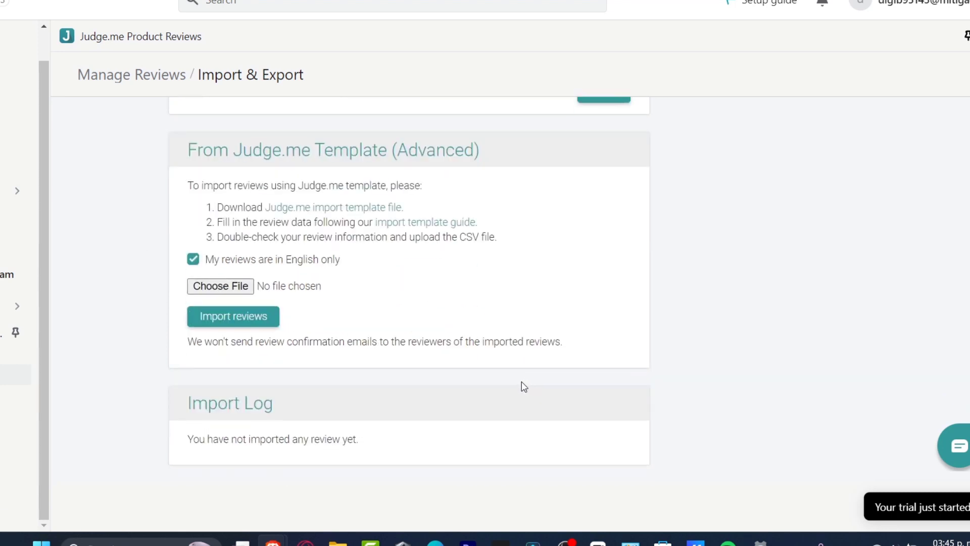
{"action": "scroll", "coordinate": [657, 384], "scroll_direction": "up", "scroll_amount": 12}
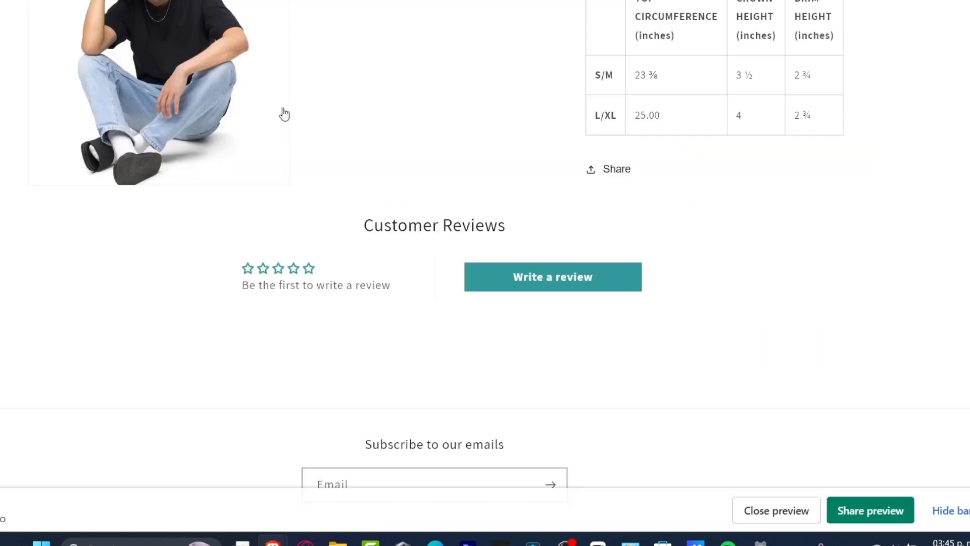
Fill in a five-star review on the bucket hat page, titled "Awesome I LOVE my product", with the comment "I do love the texture of my product.".
{"action": "left_click", "coordinate": [567, 277]}
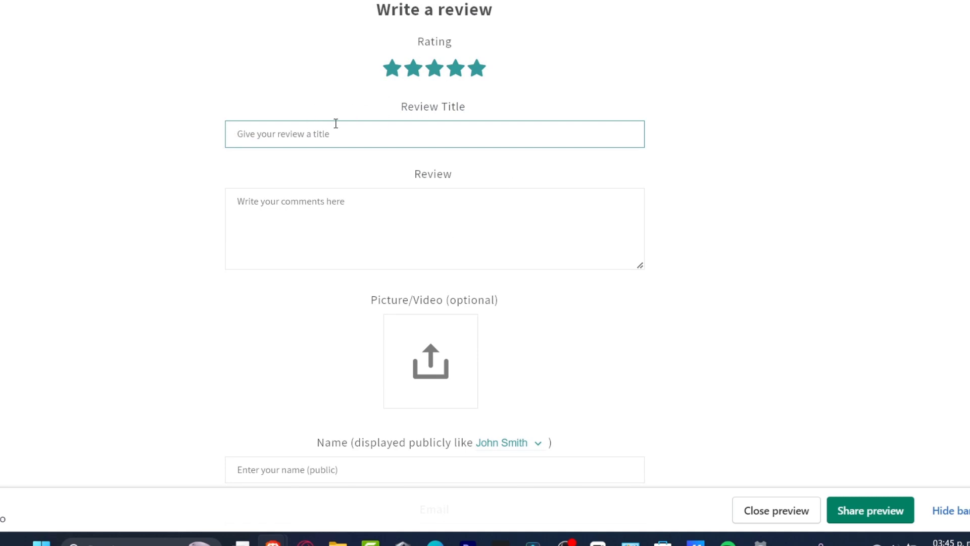
{"action": "left_click", "coordinate": [624, 140]}
{"action": "type", "text": "Awesome I LOVE my product"}
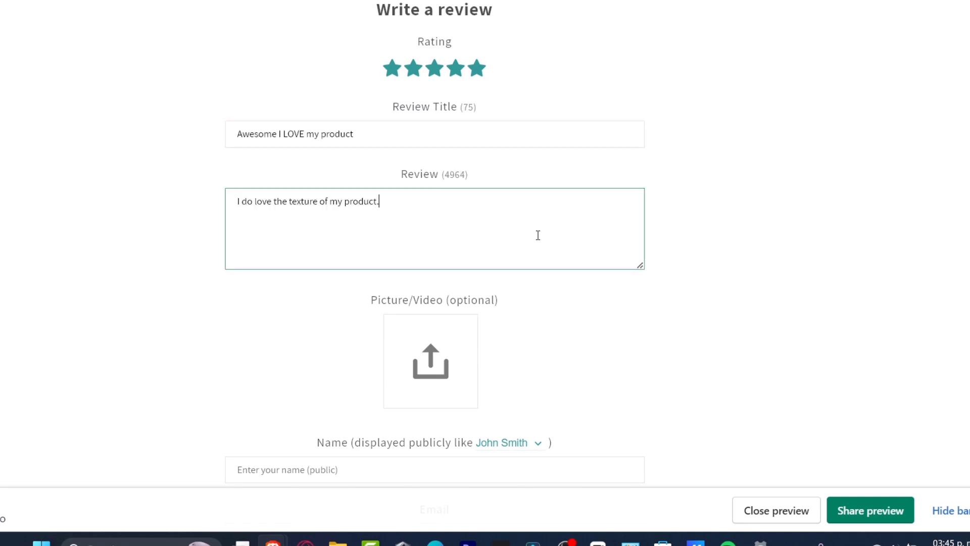
{"action": "scroll", "coordinate": [584, 329], "scroll_direction": "down", "scroll_amount": 4}
{"action": "left_click", "coordinate": [343, 247]}
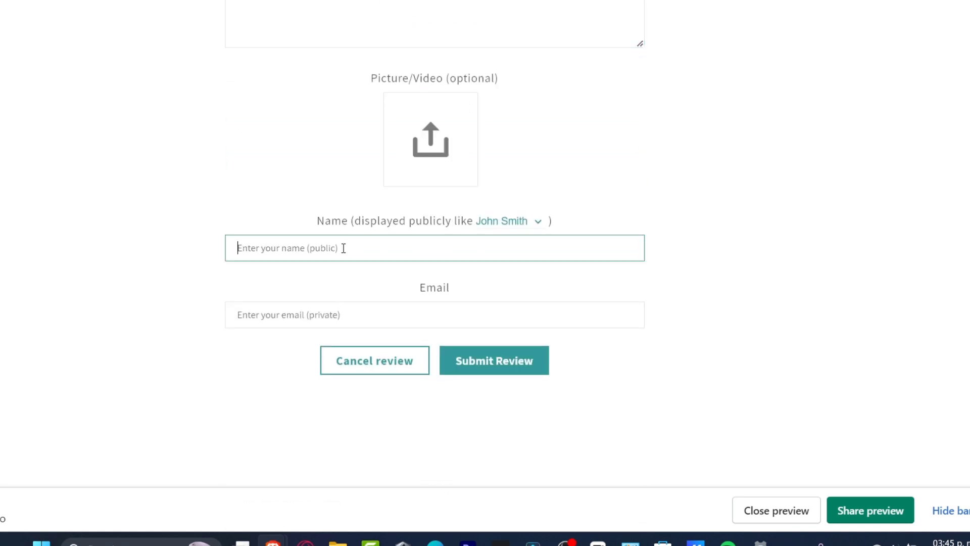